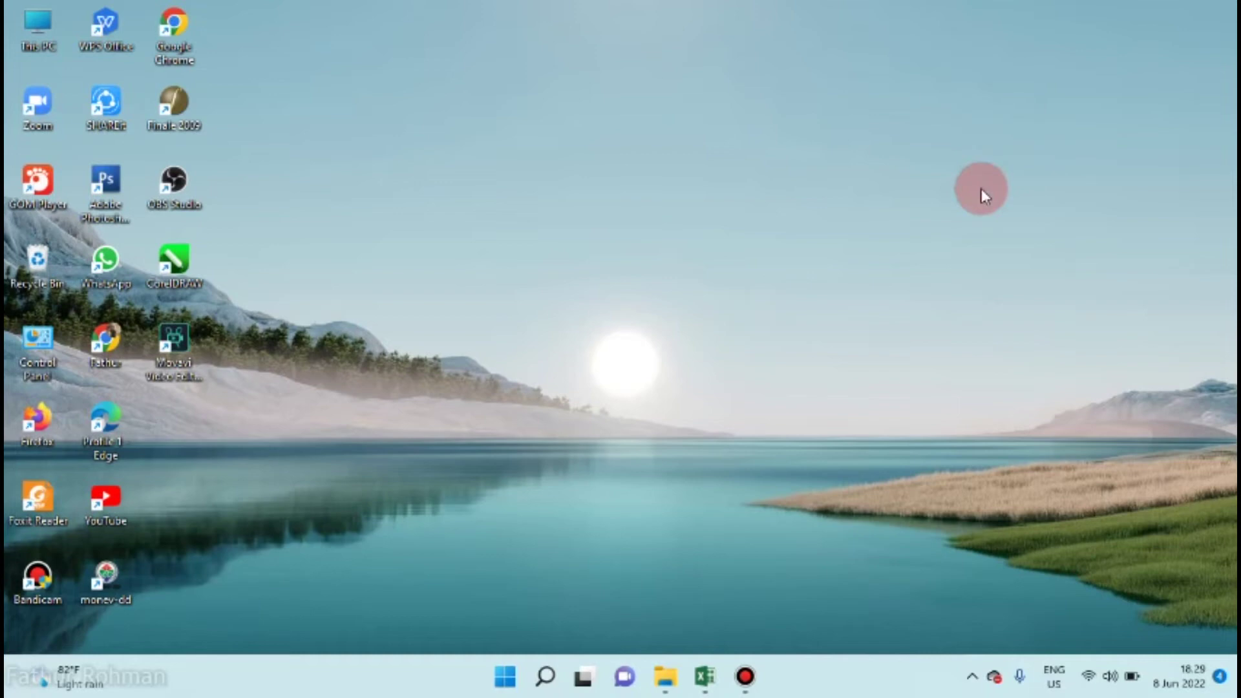
- Open the MONEV site in Chrome and show the Progress list of the APBDes page
{"action": "double_click", "coordinate": [103, 341]}
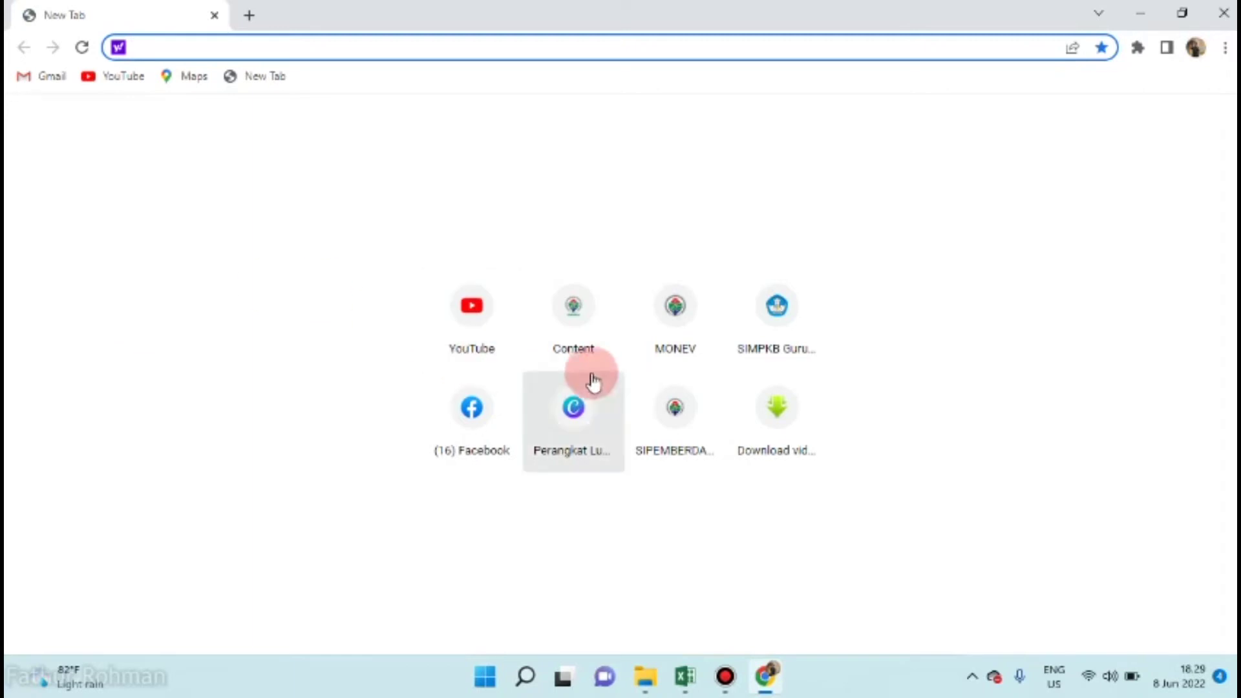
{"action": "left_click", "coordinate": [691, 320]}
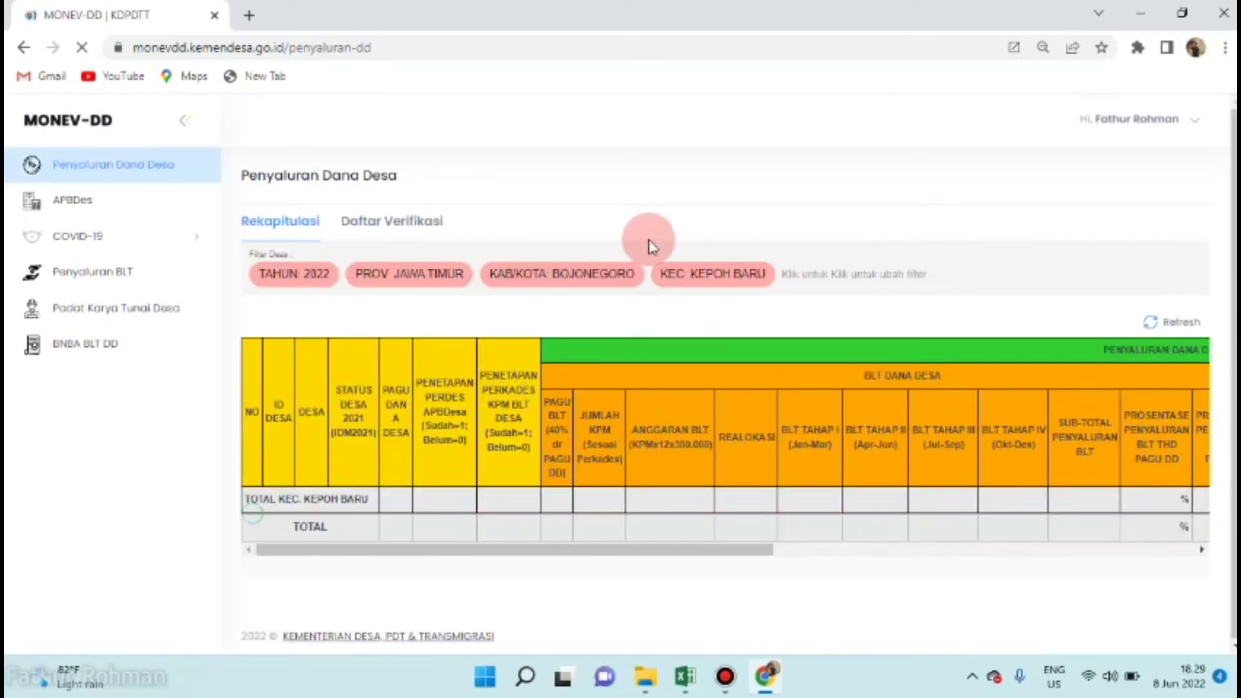
{"action": "left_click", "coordinate": [86, 208]}
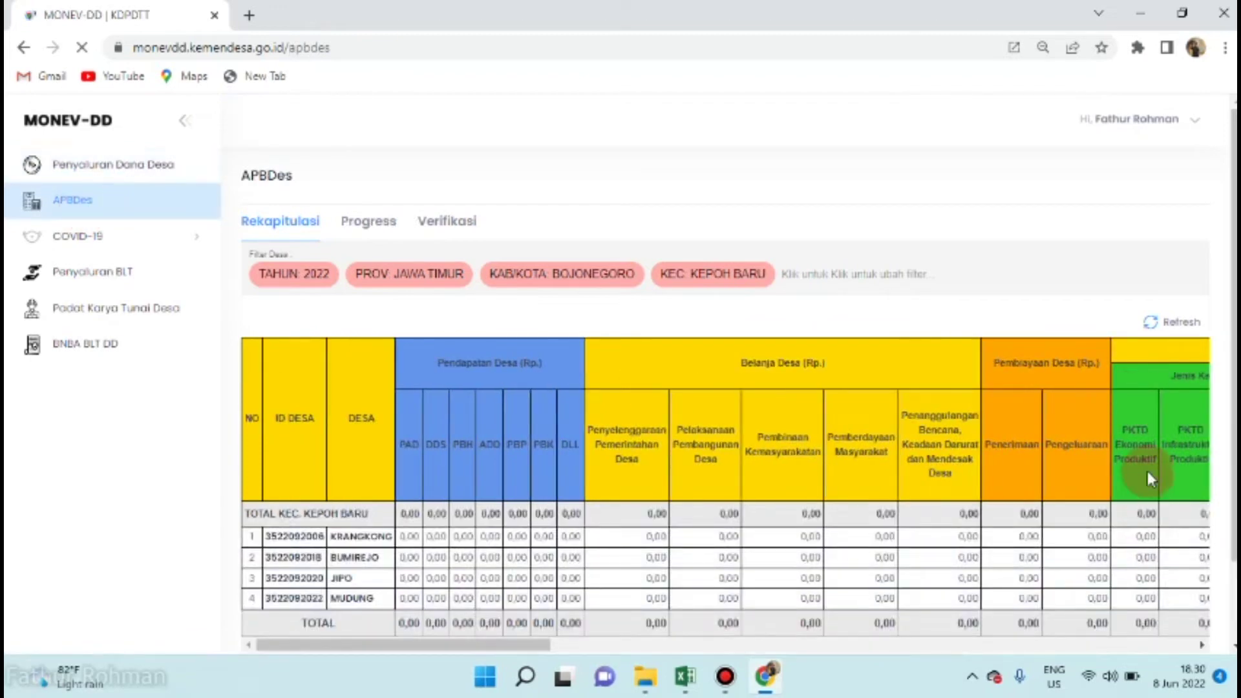
{"action": "left_click", "coordinate": [384, 230]}
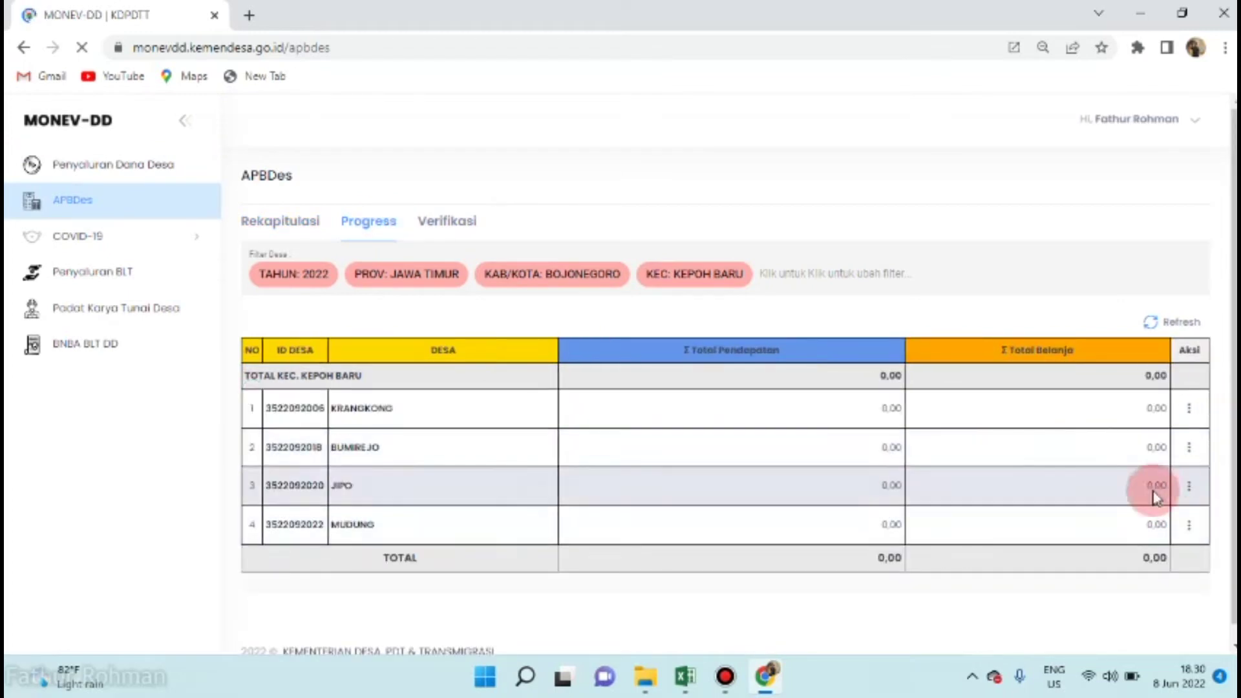
{"action": "left_click", "coordinate": [1188, 450]}
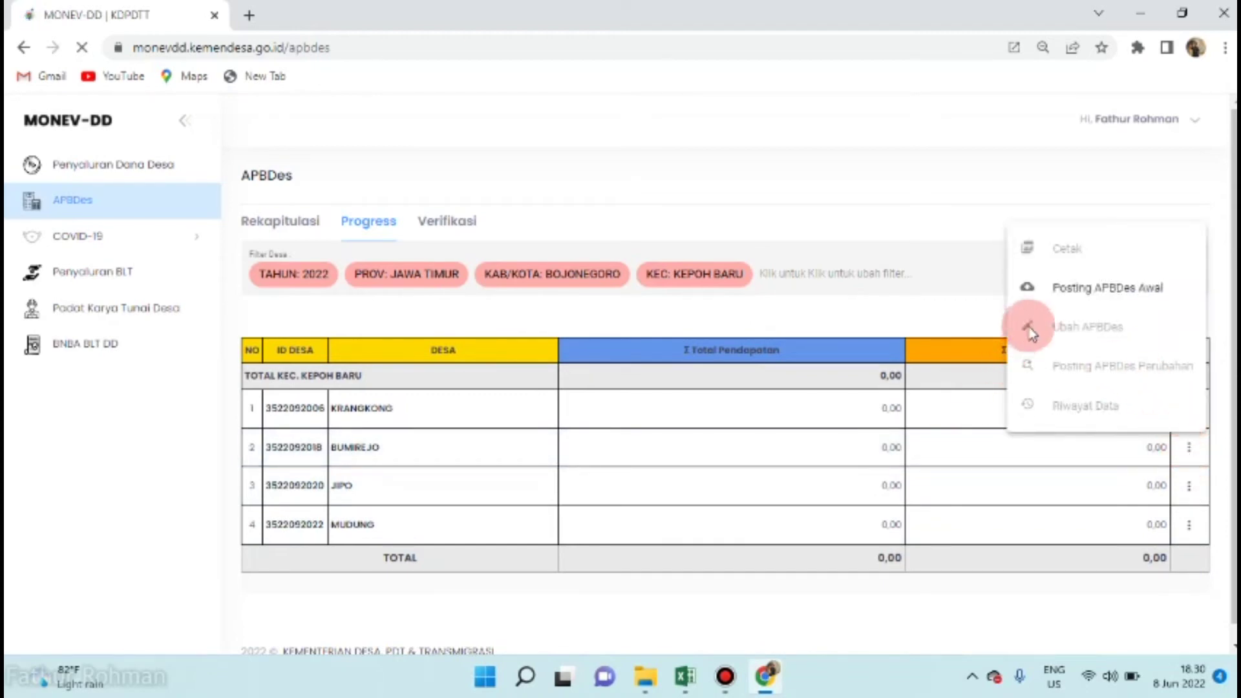
{"action": "left_click", "coordinate": [1070, 302]}
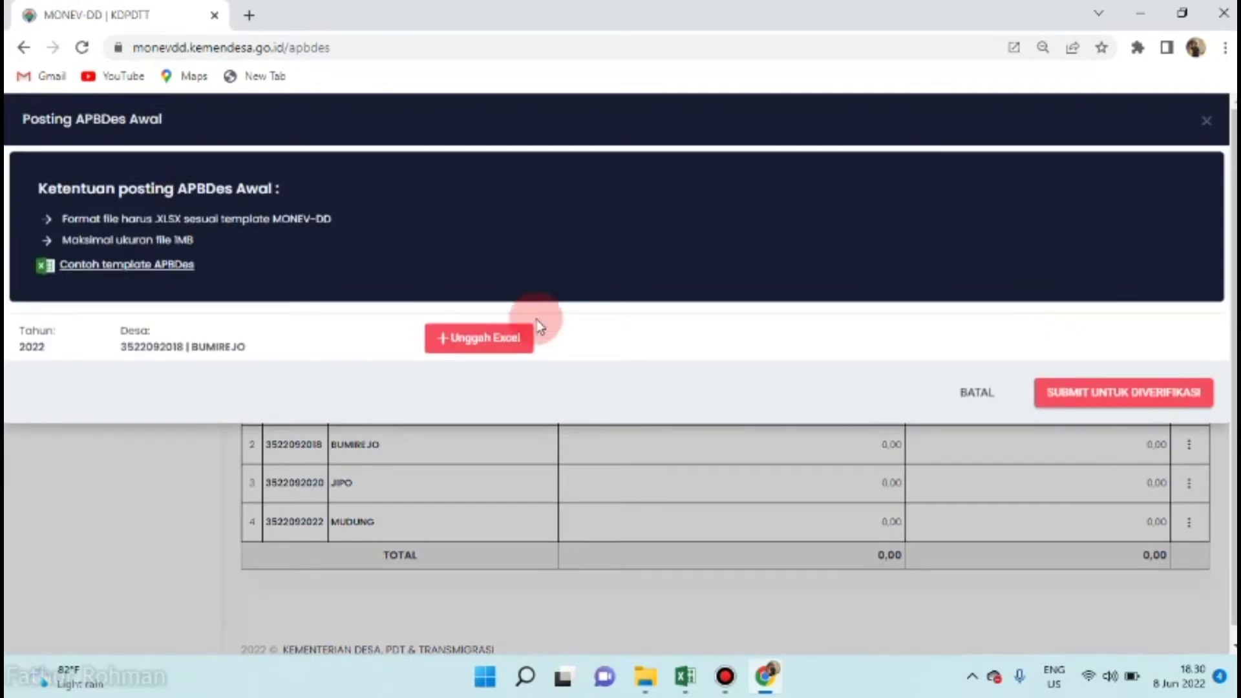
{"action": "left_click", "coordinate": [497, 343]}
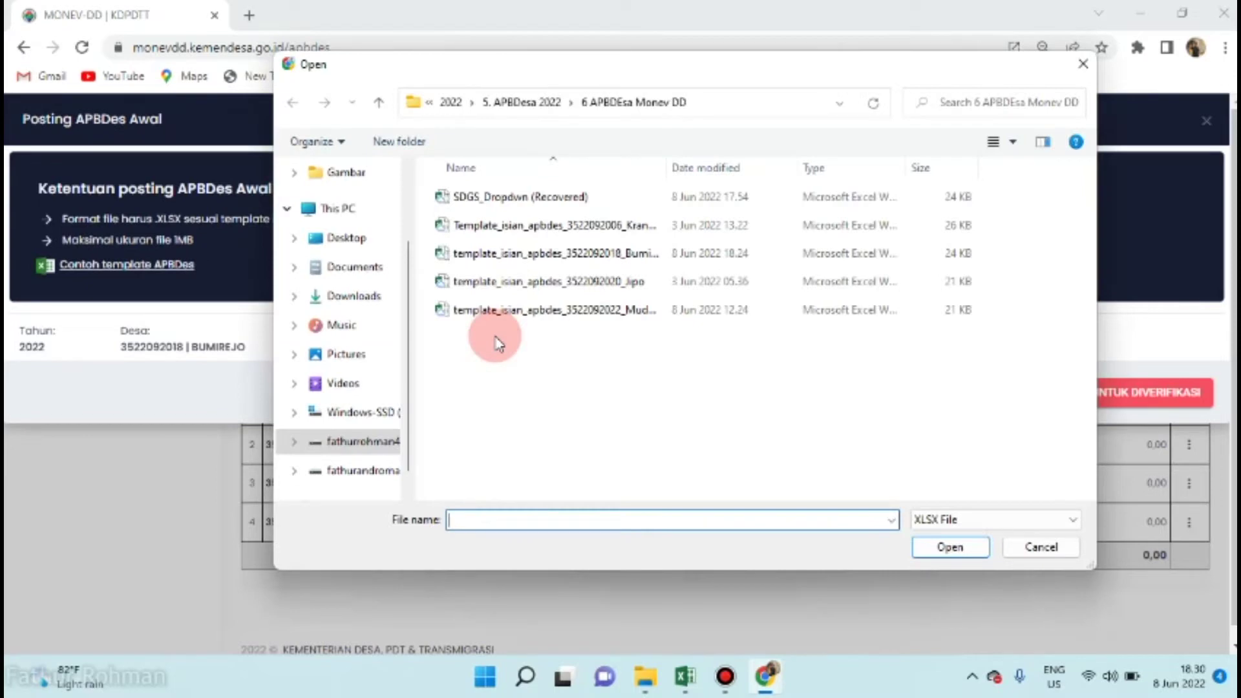
{"action": "double_click", "coordinate": [579, 253]}
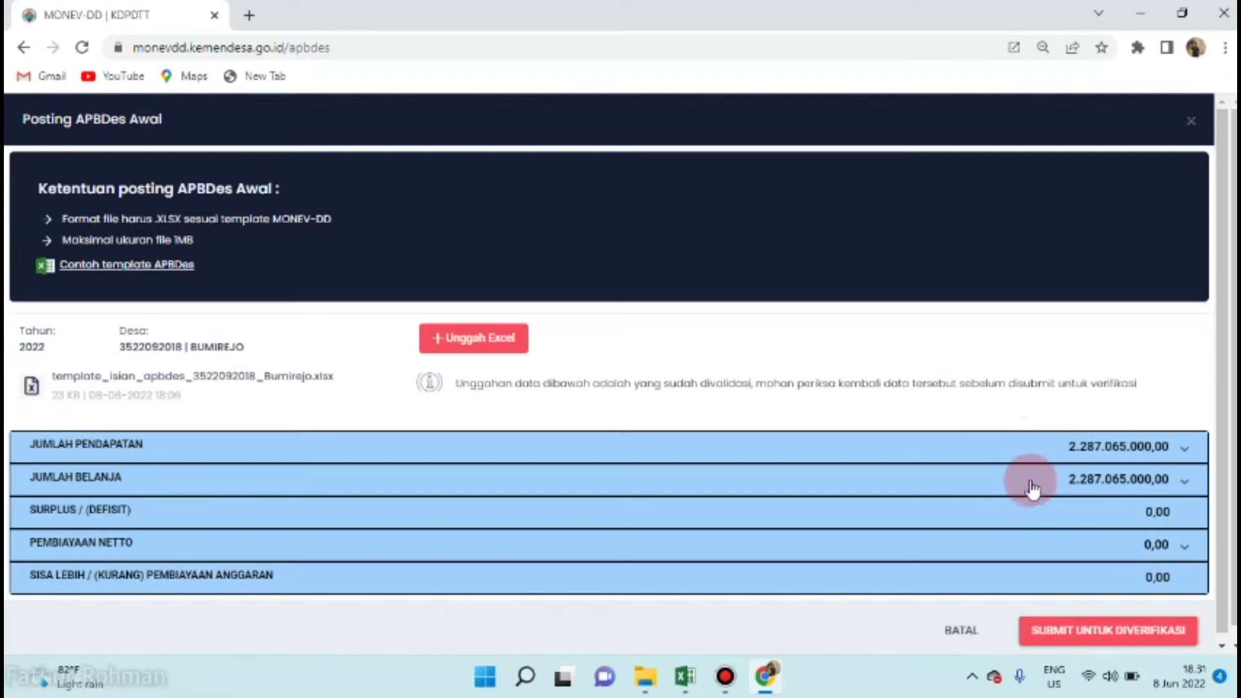
- Expand Jumlah Pendapatan and compare its budget lines with the income amounts in I8:I15 of the Excel template
{"action": "left_click", "coordinate": [1186, 448]}
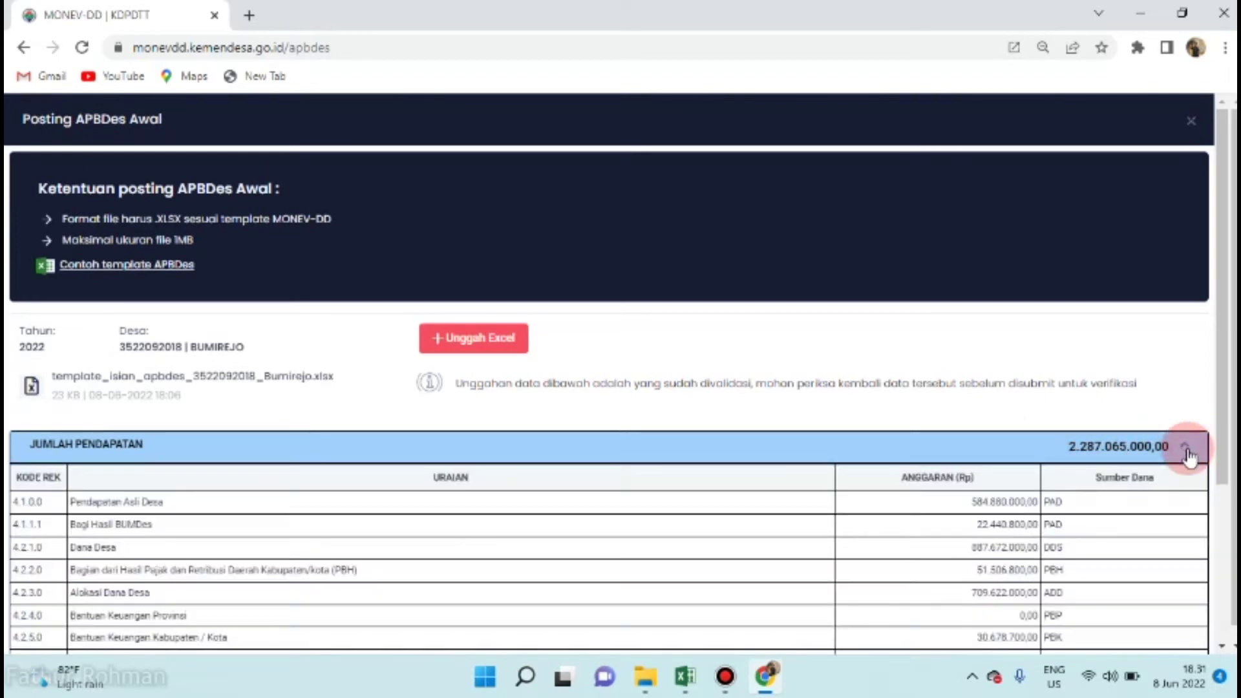
{"action": "left_click_drag", "start_coordinate": [1222, 451], "coordinate": [1222, 538]}
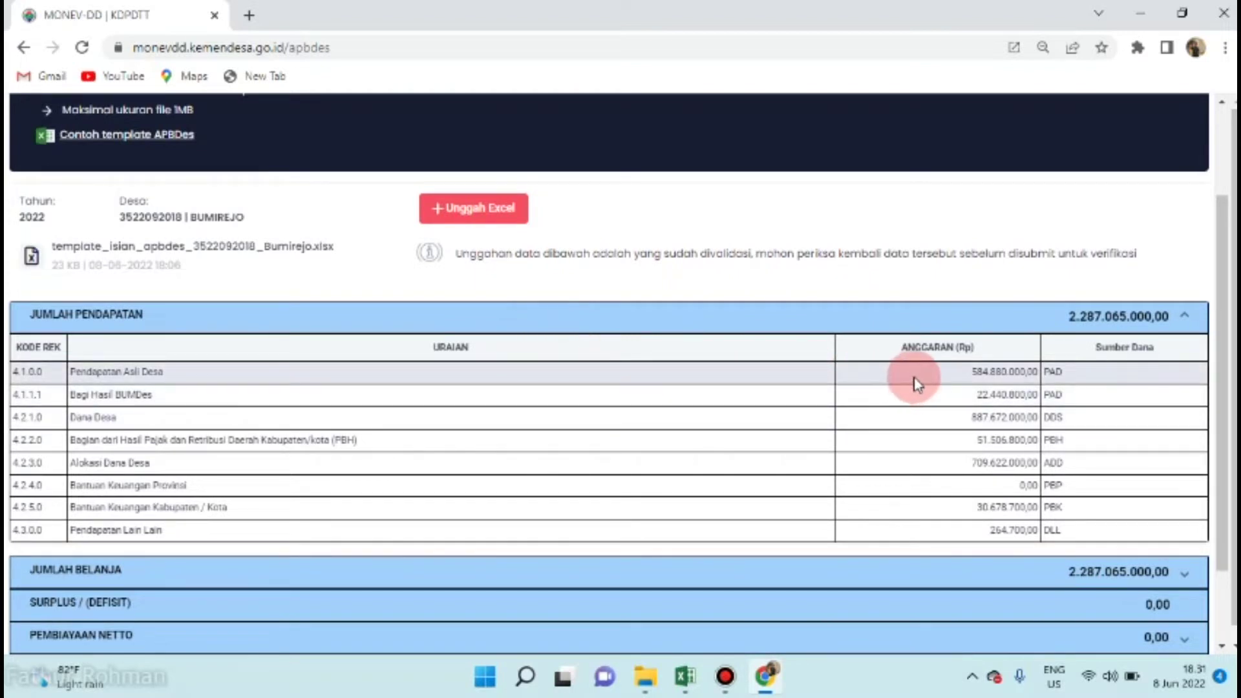
{"action": "left_click", "coordinate": [682, 686]}
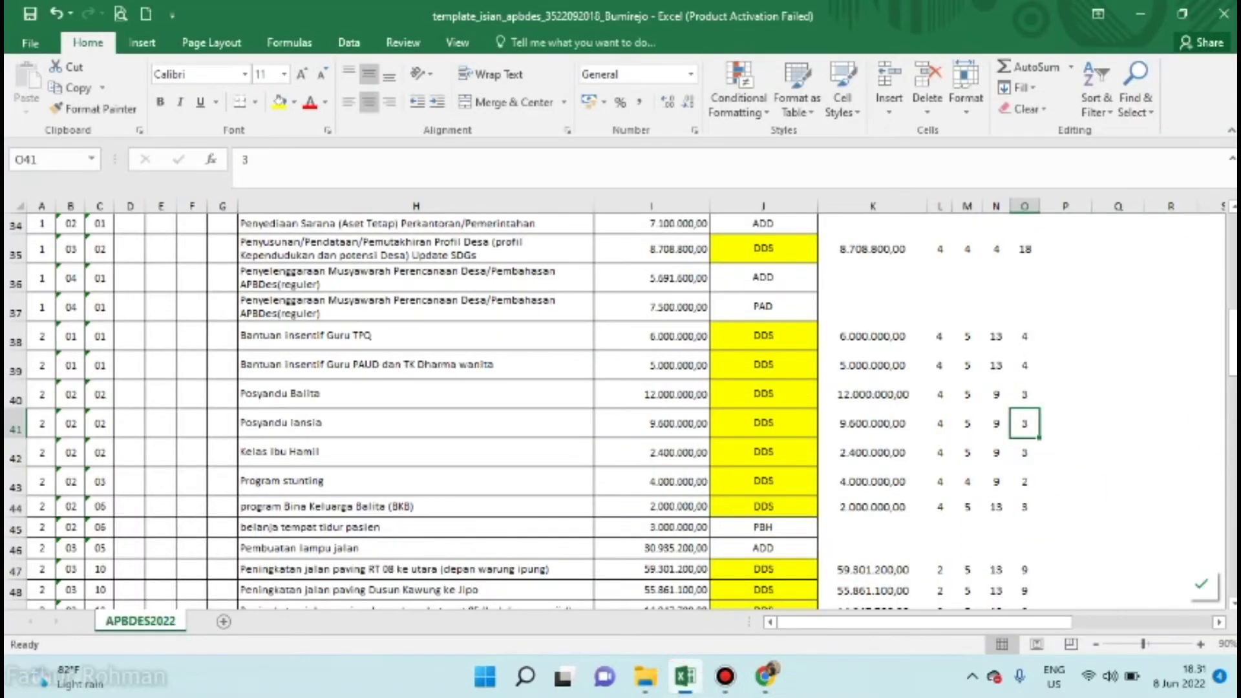
{"action": "left_click_drag", "start_coordinate": [1233, 365], "coordinate": [1232, 268]}
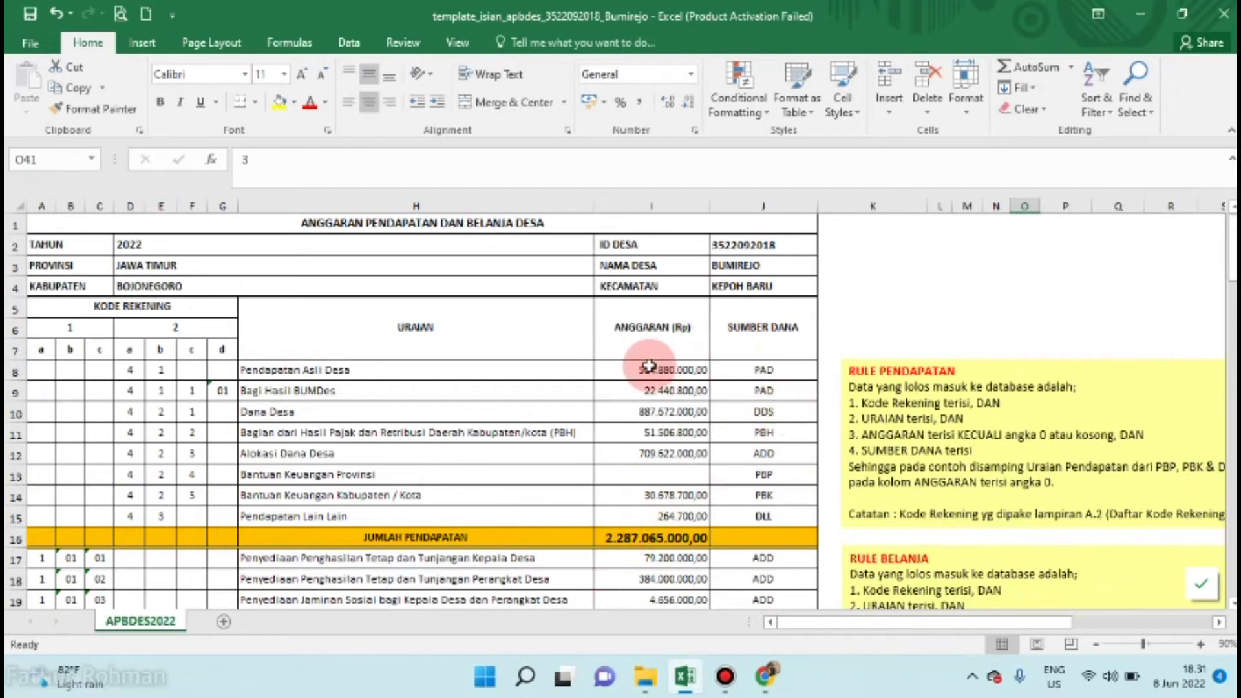
{"action": "left_click_drag", "start_coordinate": [649, 366], "coordinate": [665, 518]}
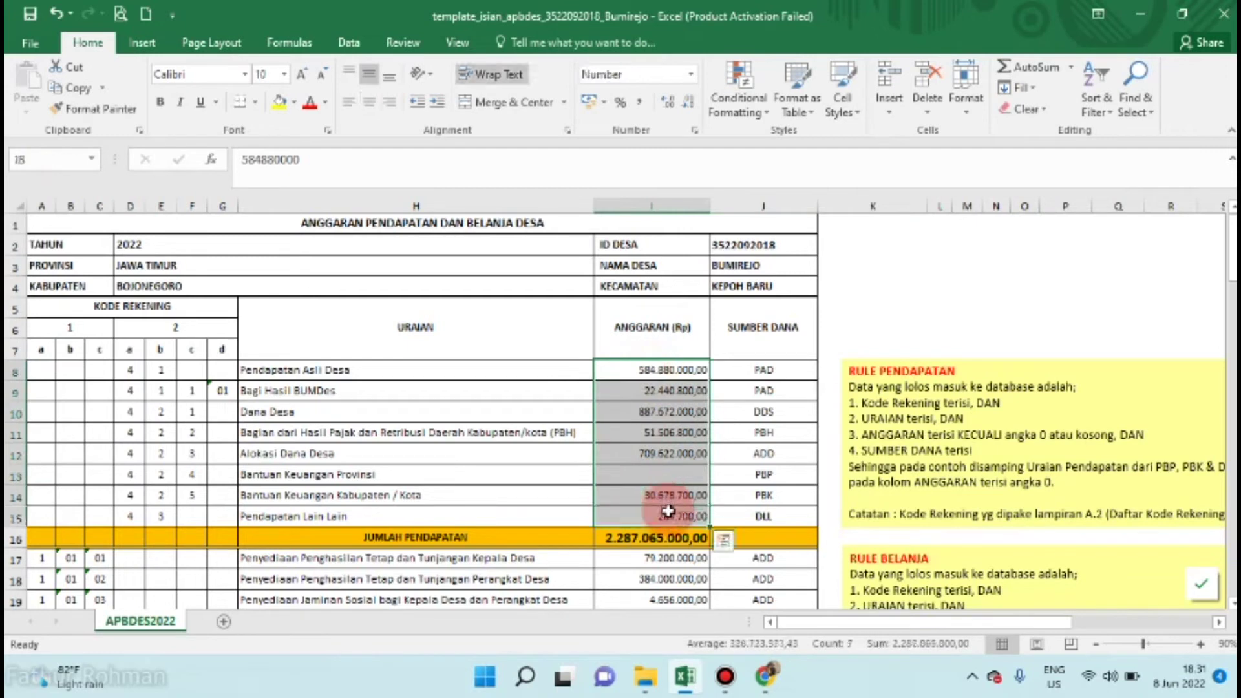
{"action": "left_click", "coordinate": [768, 677]}
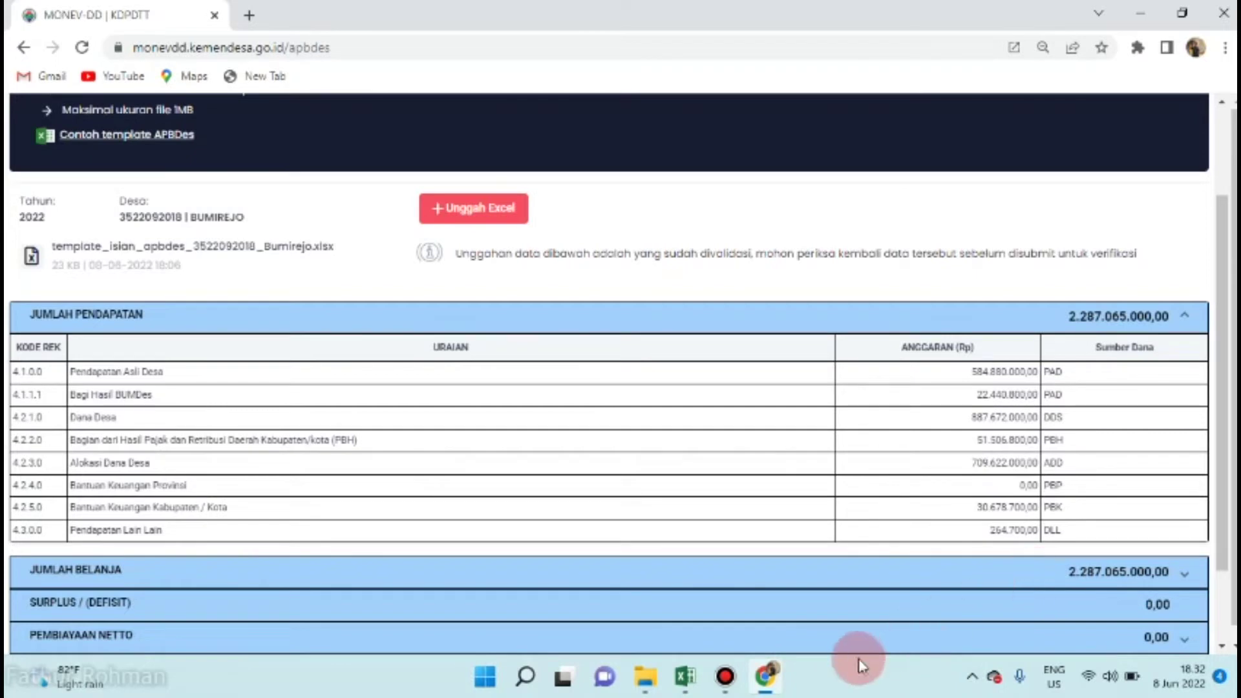
{"action": "mouse_move", "coordinate": [764, 687]}
{"action": "left_click", "coordinate": [685, 678]}
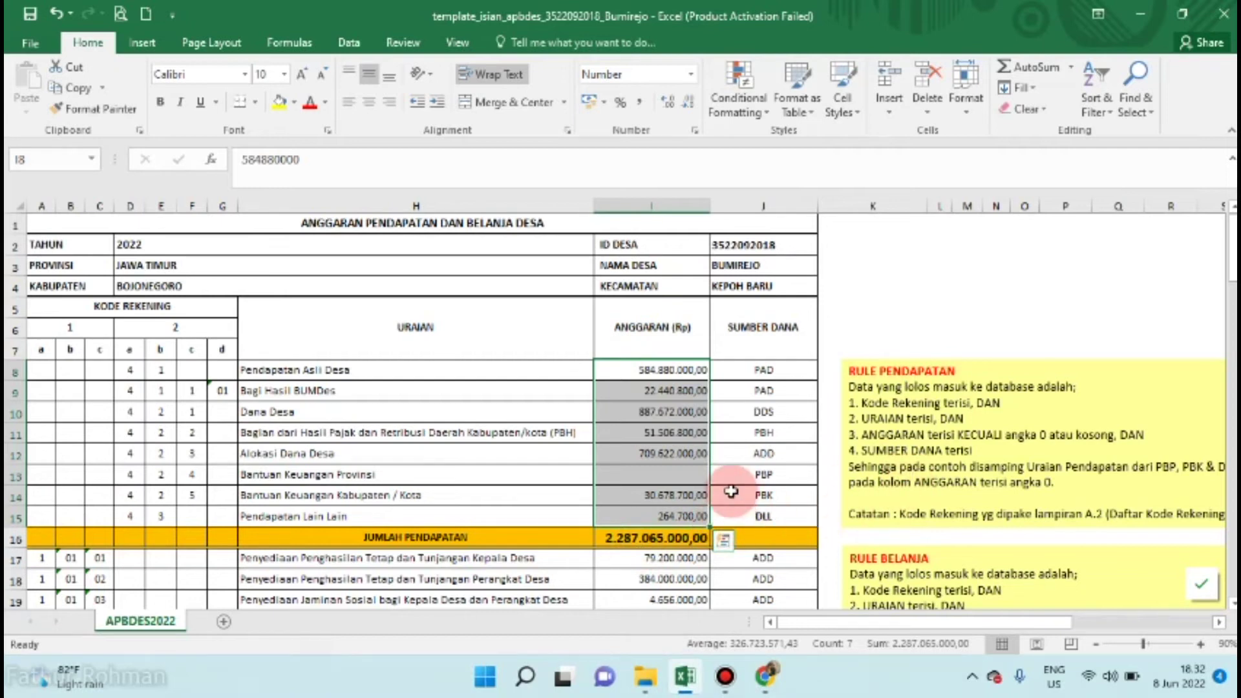
{"action": "left_click", "coordinate": [764, 676]}
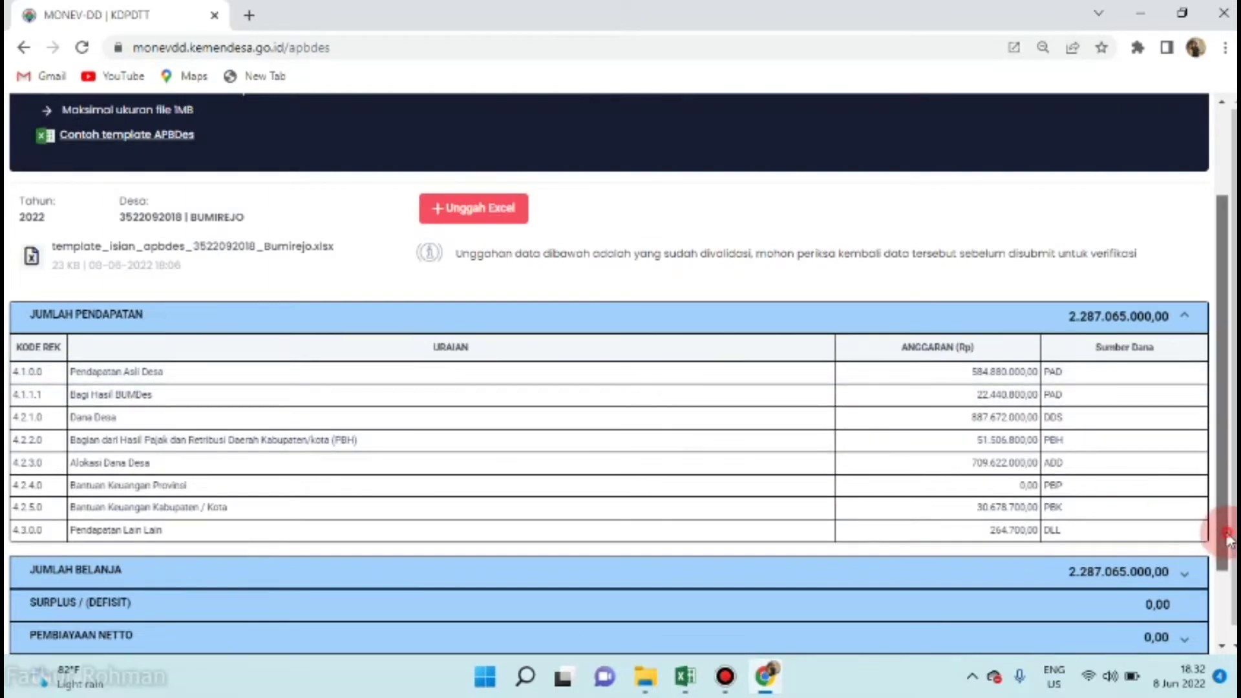
- Expand Jumlah Belanja, find item 1.3.2 (Update SDGs) and check its classification codes in the Excel template
{"action": "scroll", "coordinate": [1228, 536], "scroll_direction": "down", "scroll_amount": 2}
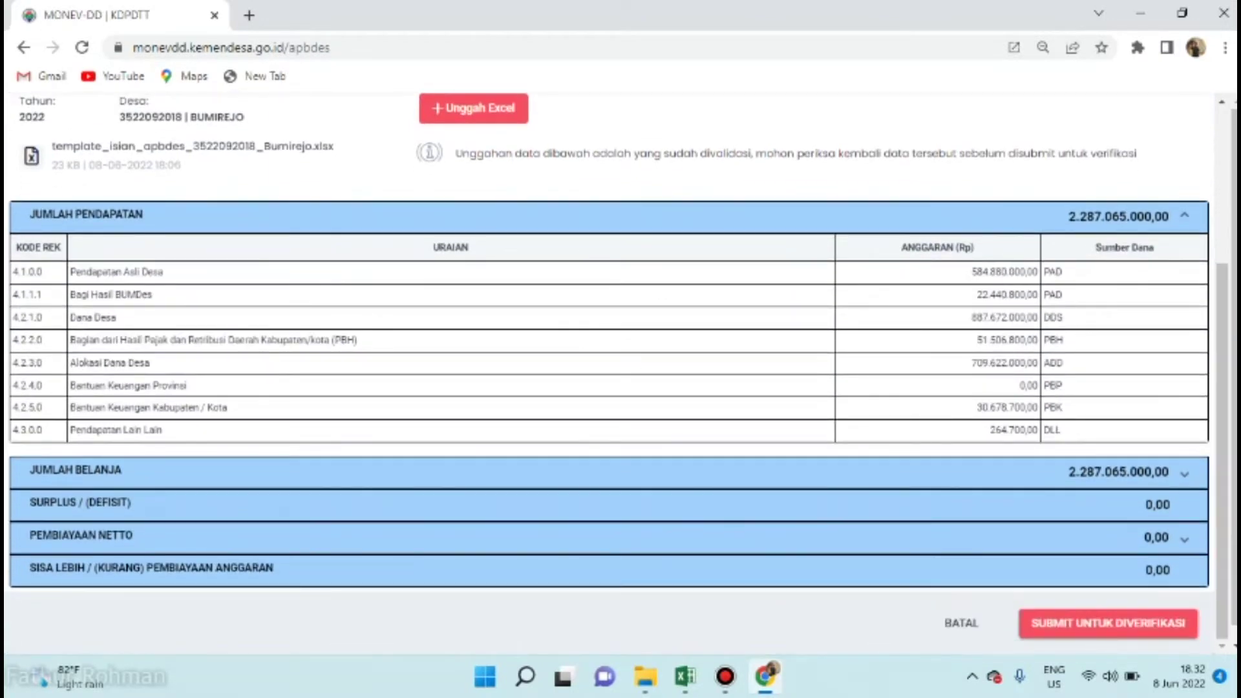
{"action": "left_click", "coordinate": [1187, 476]}
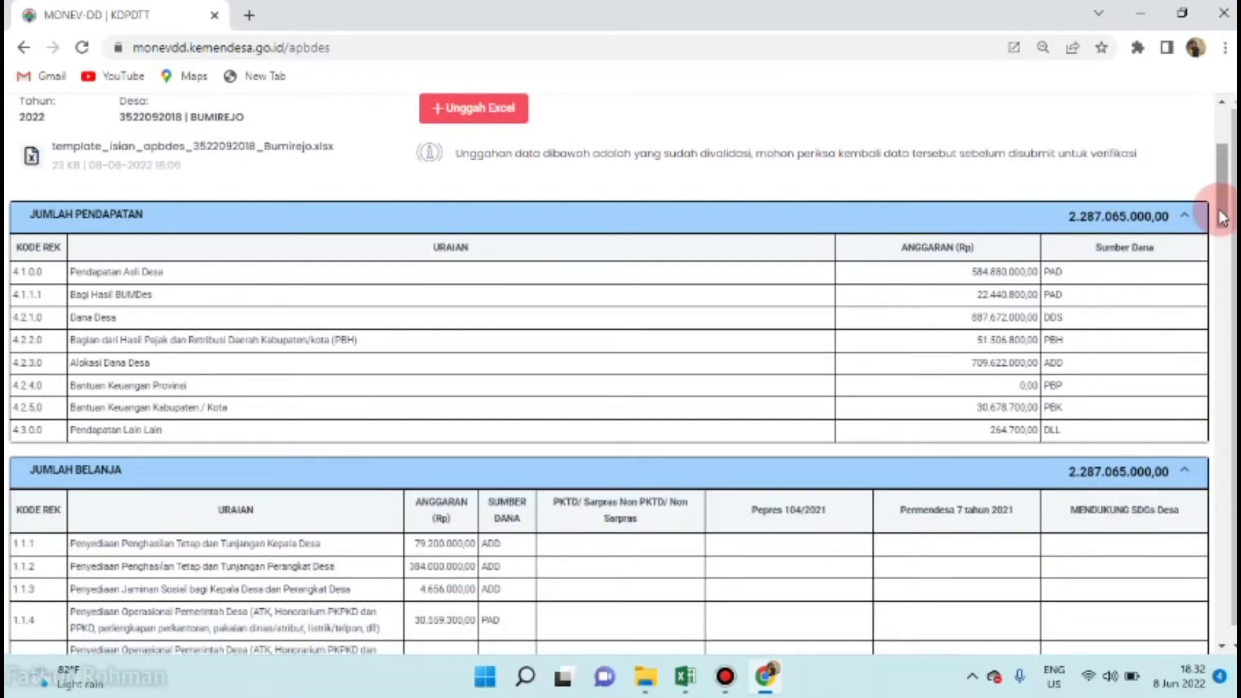
{"action": "scroll", "coordinate": [1224, 227], "scroll_direction": "down", "scroll_amount": 1}
{"action": "left_click_drag", "start_coordinate": [1223, 226], "coordinate": [1228, 339]}
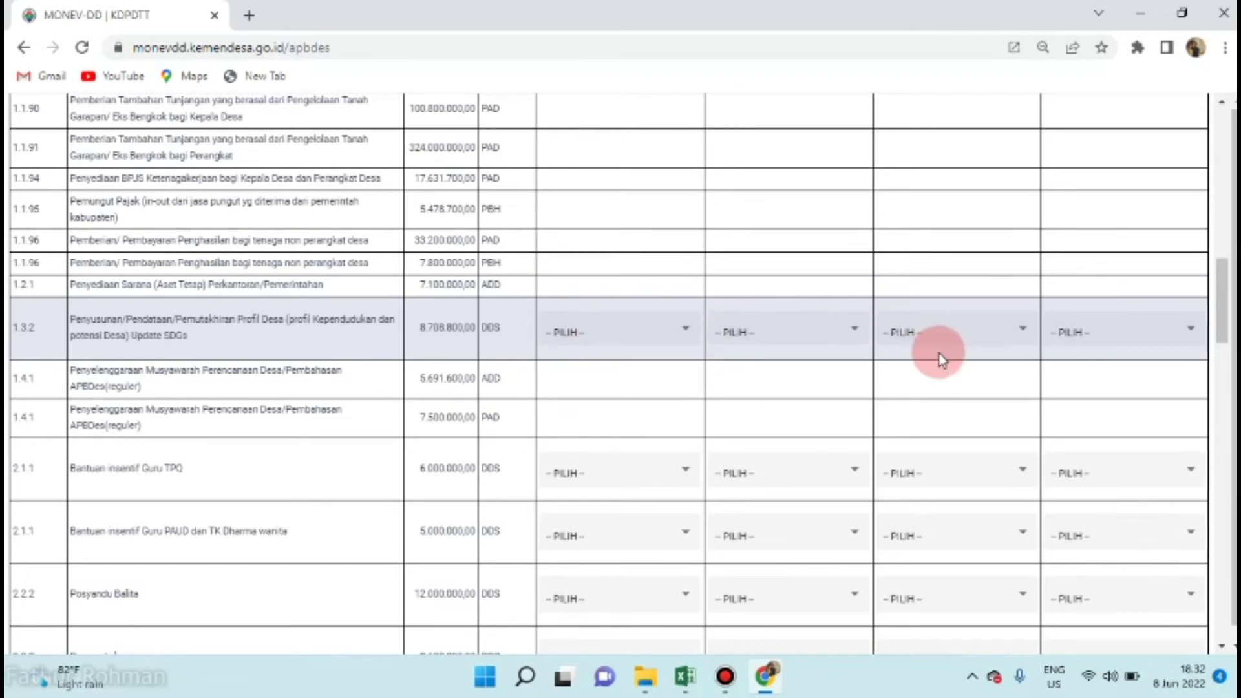
{"action": "left_click", "coordinate": [683, 675]}
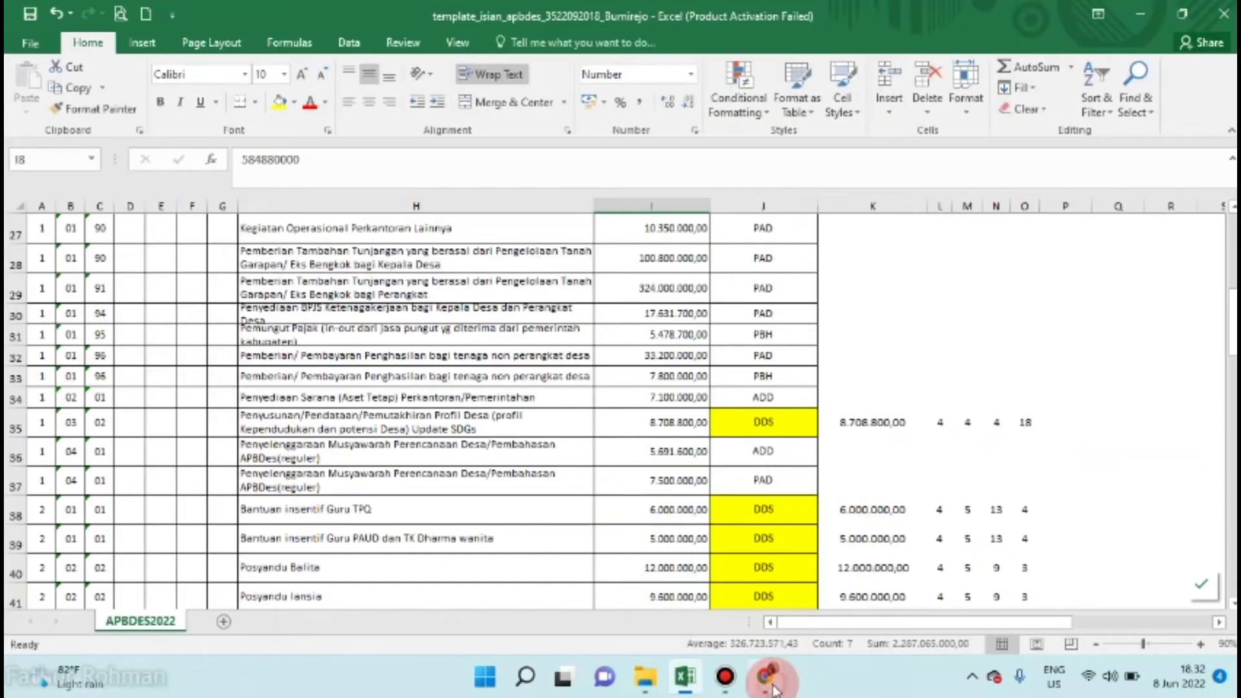
{"action": "left_click", "coordinate": [766, 677]}
- Classify item 1.3.2 as Non Sarpras Non PKTD, Prioritas Strategis Nasional Kewenangan Desa, Pendataan Desa and SDGs 3 | Desa Sehat dan Sejahtera
{"action": "left_click", "coordinate": [688, 336]}
{"action": "left_click", "coordinate": [604, 437]}
{"action": "left_click", "coordinate": [837, 333]}
{"action": "left_click", "coordinate": [804, 435]}
{"action": "left_click", "coordinate": [1023, 336]}
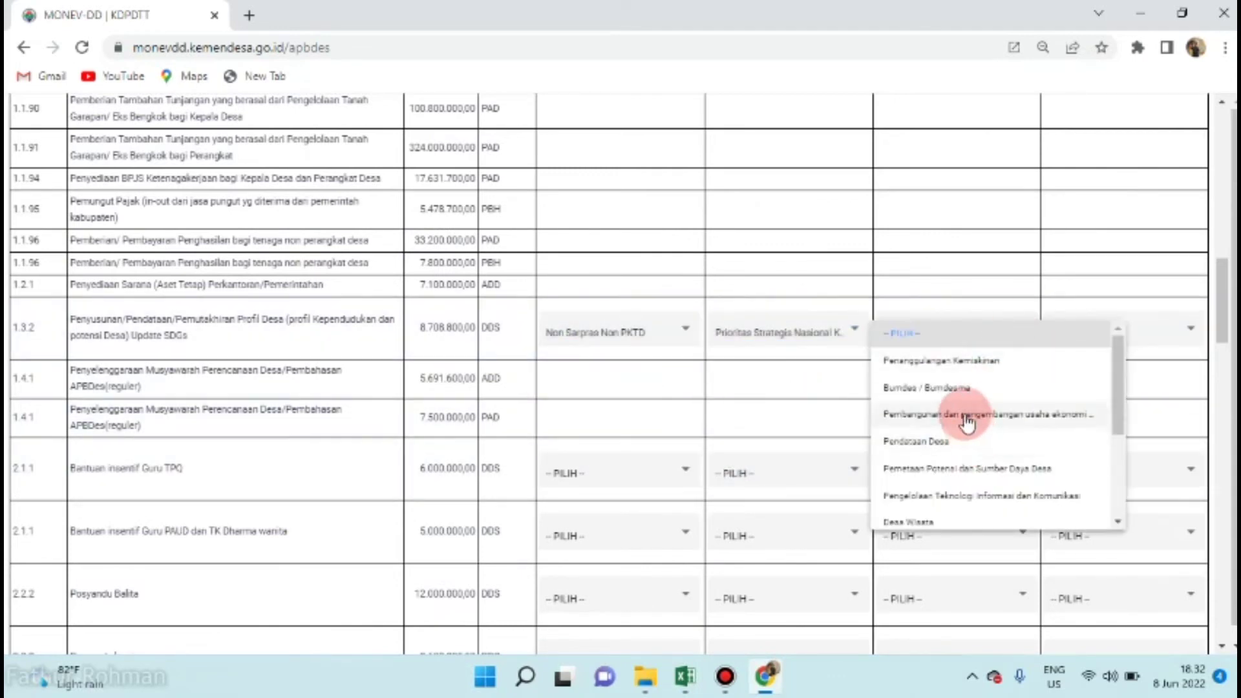
{"action": "left_click", "coordinate": [956, 415]}
{"action": "left_click", "coordinate": [975, 332]}
{"action": "left_click", "coordinate": [916, 360]}
{"action": "left_click", "coordinate": [1125, 332]}
{"action": "left_click", "coordinate": [1086, 417]}
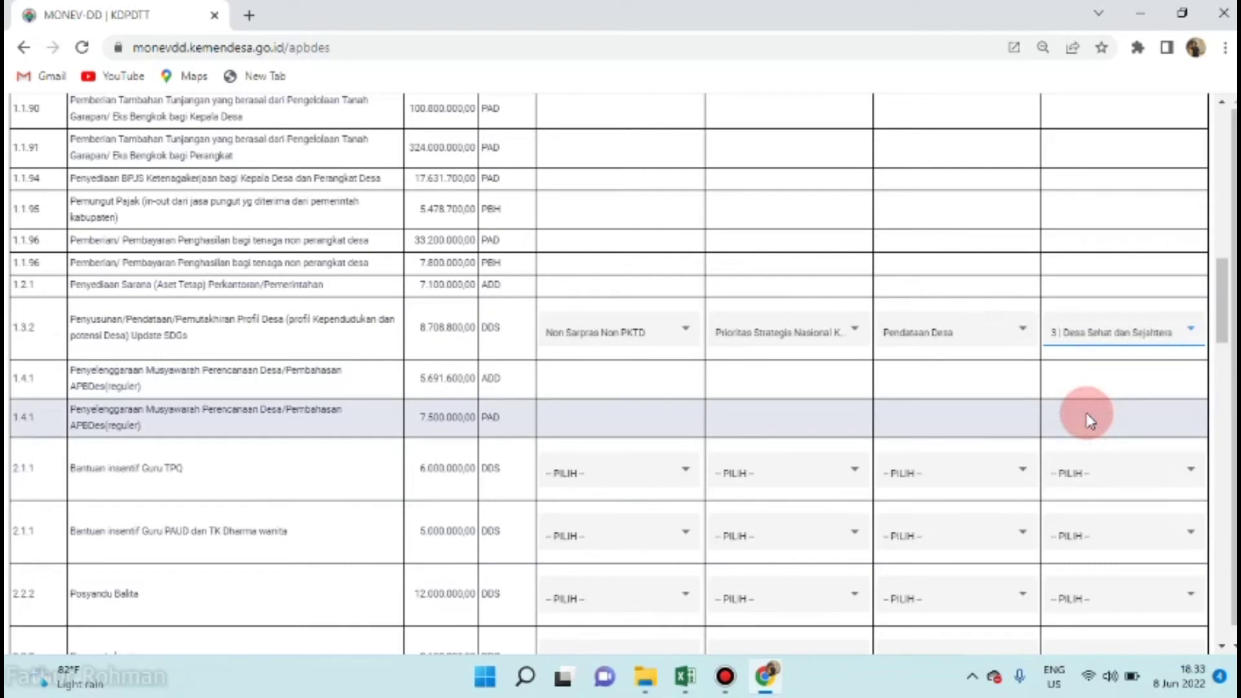
- Classify Bantuan insentif Guru TPQ as Non Sarpras Non PKTD, with Lainnya for both Pepres 104/2021 and Permendesa 7 tahun 2021
{"action": "left_click", "coordinate": [1221, 645]}
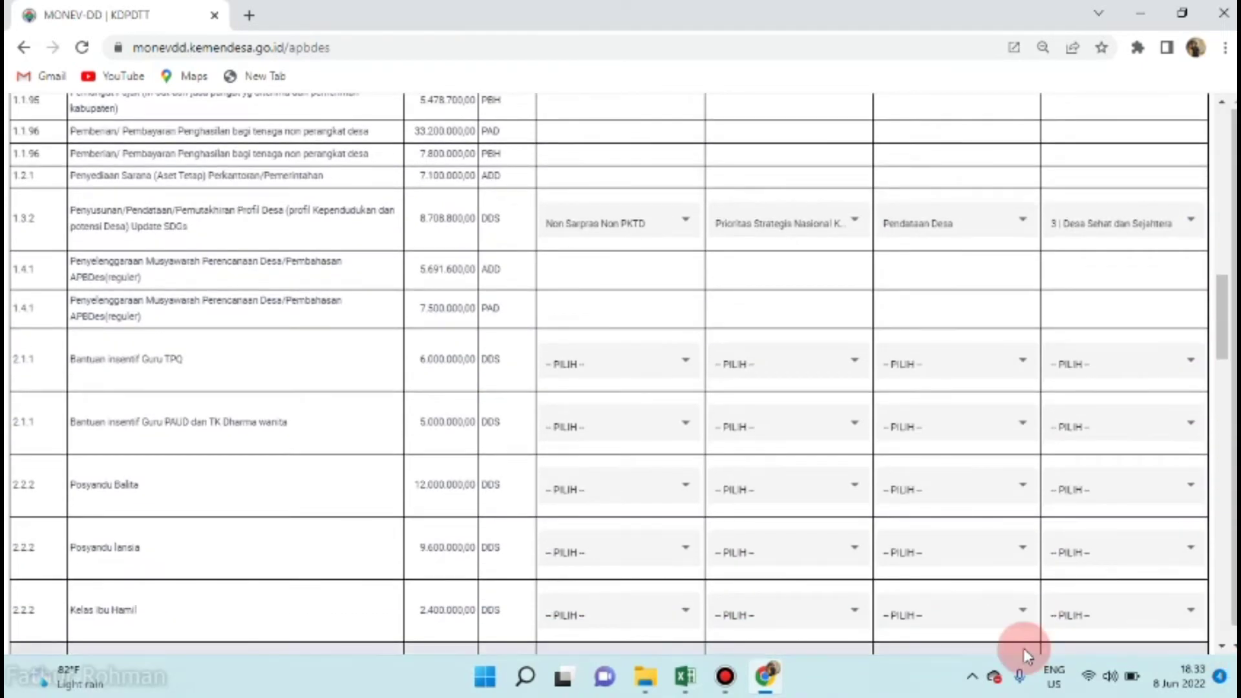
{"action": "left_click", "coordinate": [685, 676]}
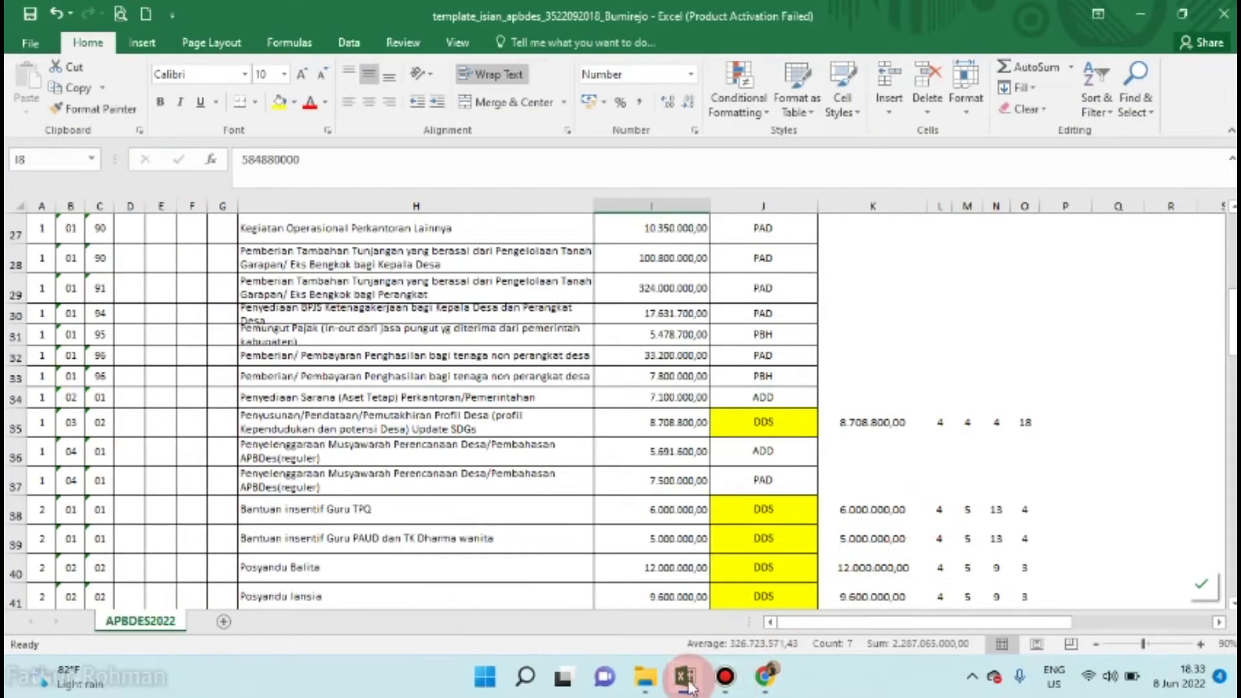
{"action": "left_click", "coordinate": [766, 675]}
{"action": "left_click", "coordinate": [633, 364]}
{"action": "left_click", "coordinate": [621, 472]}
{"action": "left_click", "coordinate": [795, 364]}
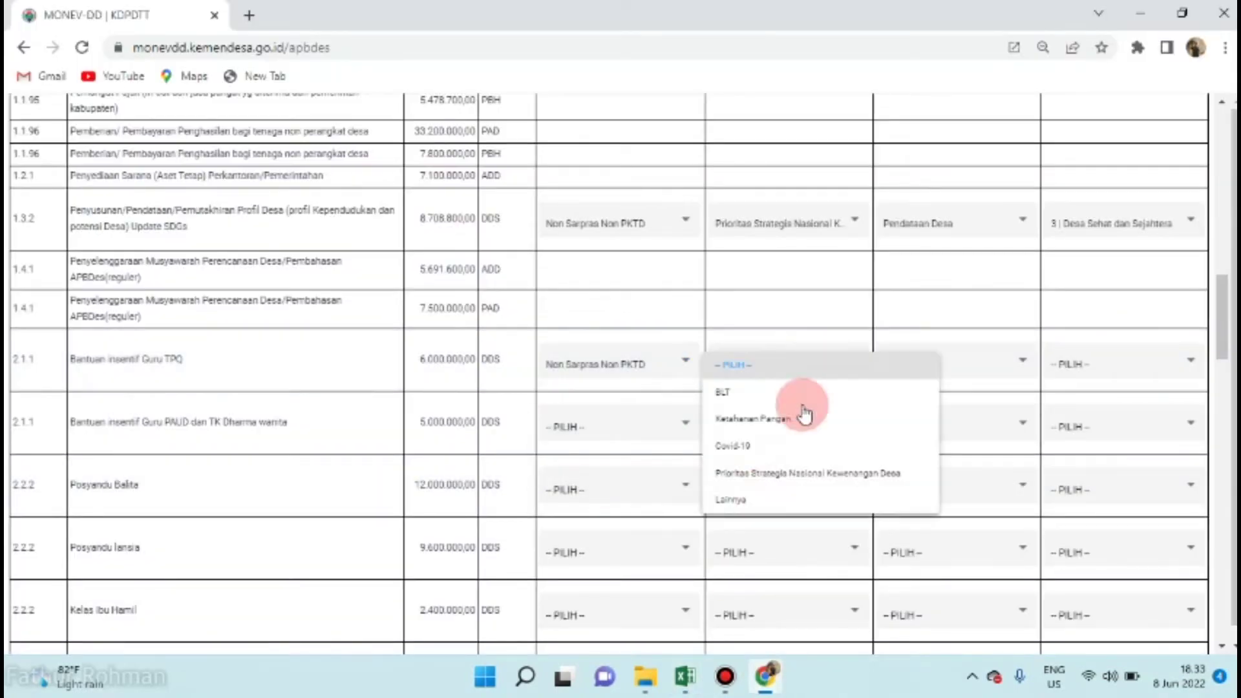
{"action": "left_click", "coordinate": [811, 499]}
{"action": "left_click", "coordinate": [988, 375]}
{"action": "scroll", "coordinate": [1099, 466], "scroll_direction": "down", "scroll_amount": 5}
{"action": "left_click", "coordinate": [1086, 546]}
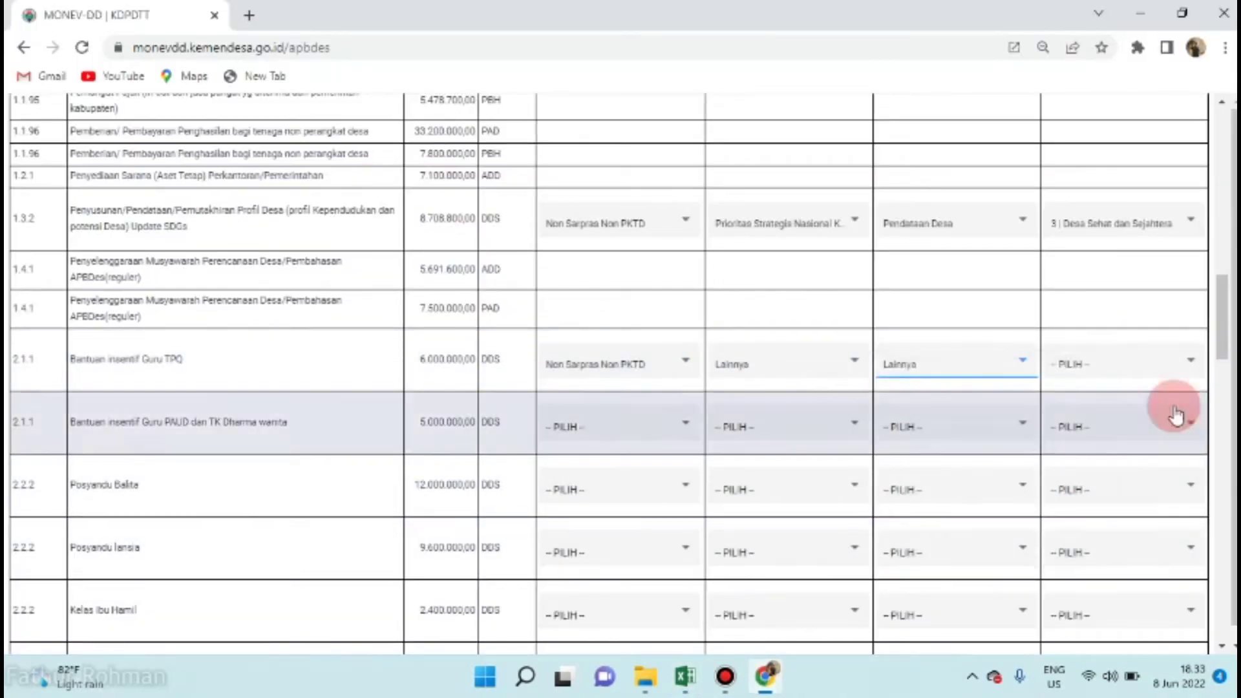
- Check the SDGs code in Excel and set Bantuan insentif Guru TPQ to 4 | Pendidikan desa berkualitas
{"action": "left_click", "coordinate": [684, 677]}
{"action": "left_click", "coordinate": [766, 676]}
{"action": "left_click", "coordinate": [1128, 365]}
{"action": "left_click", "coordinate": [1074, 475]}
- Using the Excel codes, classify Bantuan insentif Guru PAUD dan TK Dharma wanita as Non Sarpras Non PKTD, Lainnya, Lainnya and 4 | Pendidikan desa berkualitas
{"action": "left_click", "coordinate": [684, 677]}
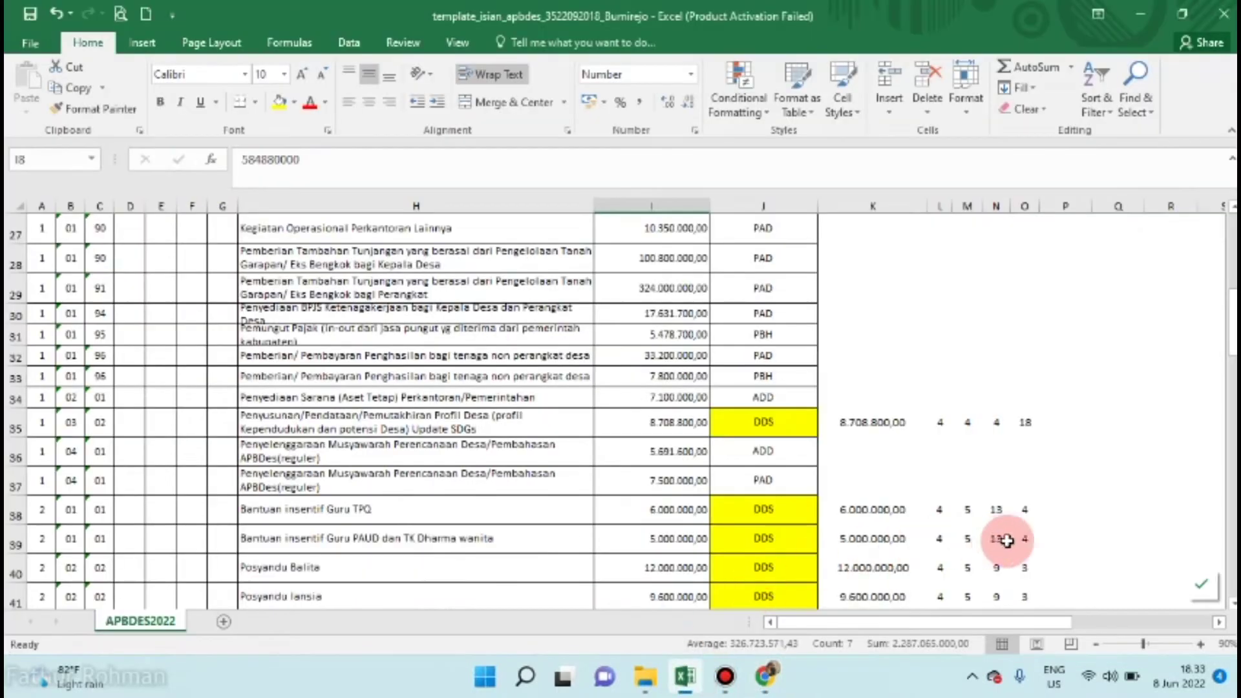
{"action": "left_click", "coordinate": [767, 678]}
{"action": "left_click", "coordinate": [679, 424]}
{"action": "left_click", "coordinate": [595, 535]}
{"action": "left_click", "coordinate": [839, 433]}
{"action": "left_click", "coordinate": [743, 563]}
{"action": "left_click", "coordinate": [981, 453]}
{"action": "scroll", "coordinate": [1119, 451], "scroll_direction": "down", "scroll_amount": 5}
{"action": "left_click", "coordinate": [956, 610]}
{"action": "left_click", "coordinate": [1125, 426]}
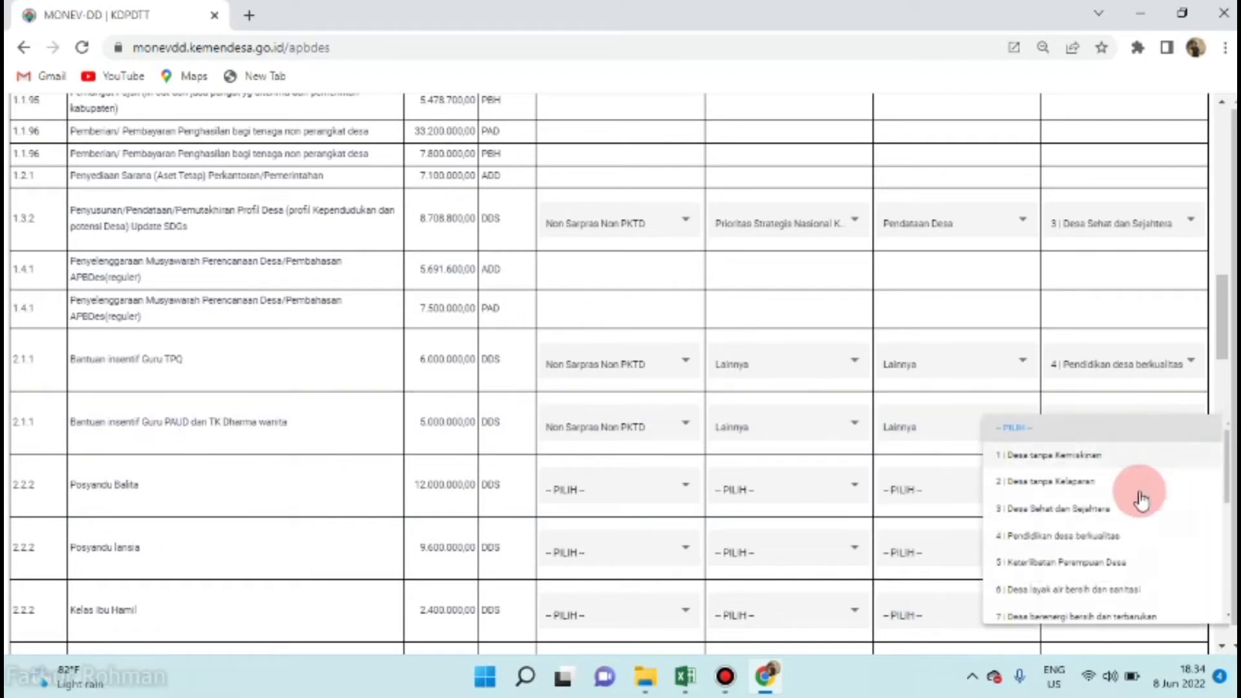
{"action": "left_click", "coordinate": [1063, 549]}
- Using the Excel codes, classify Posyandu Balita as Non Sarpras Non PKTD, Lainnya, Stunting and 3 | Desa Sehat dan Sejahtera
{"action": "left_click", "coordinate": [766, 675]}
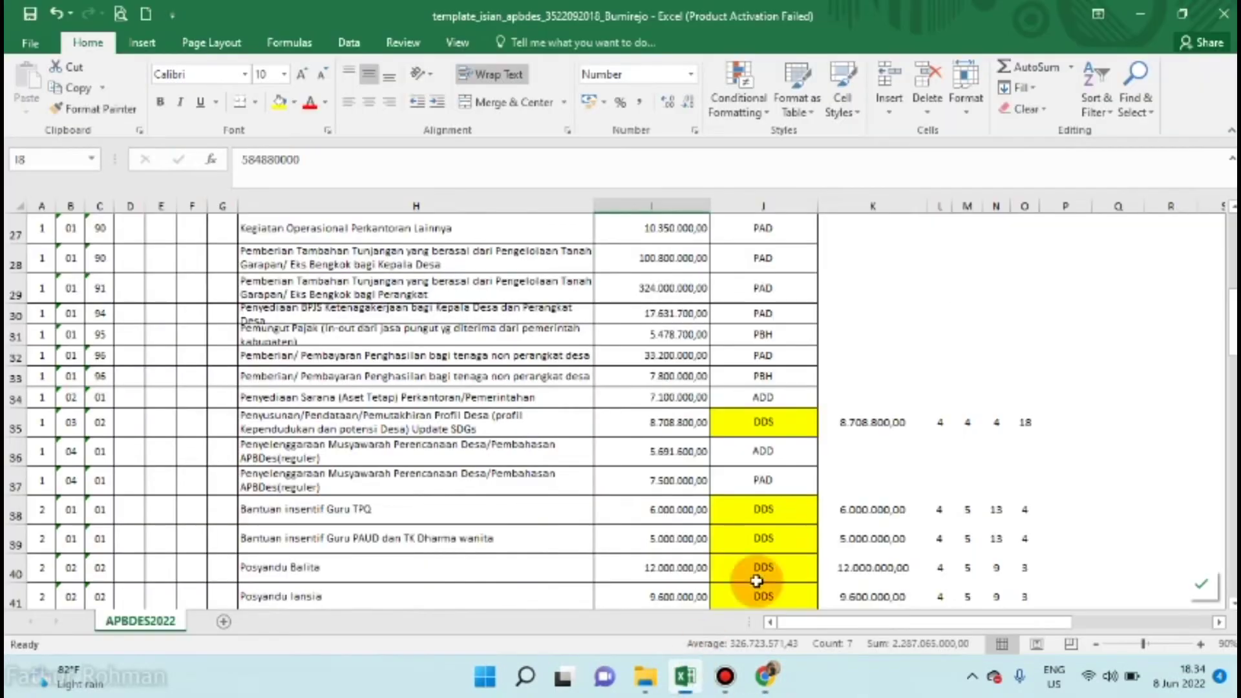
{"action": "left_click_drag", "start_coordinate": [848, 567], "coordinate": [1027, 567]}
{"action": "scroll", "coordinate": [1222, 594], "scroll_direction": "down", "scroll_amount": 2}
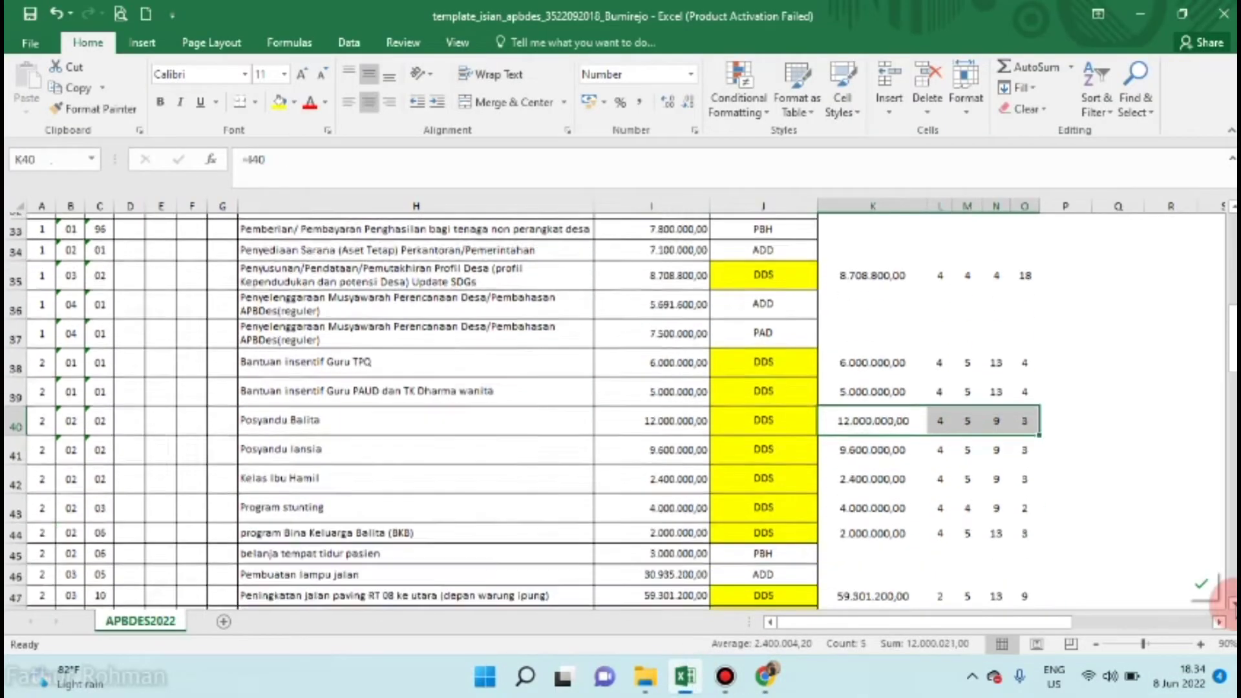
{"action": "left_click", "coordinate": [764, 675]}
{"action": "left_click", "coordinate": [687, 485]}
{"action": "left_click", "coordinate": [631, 590]}
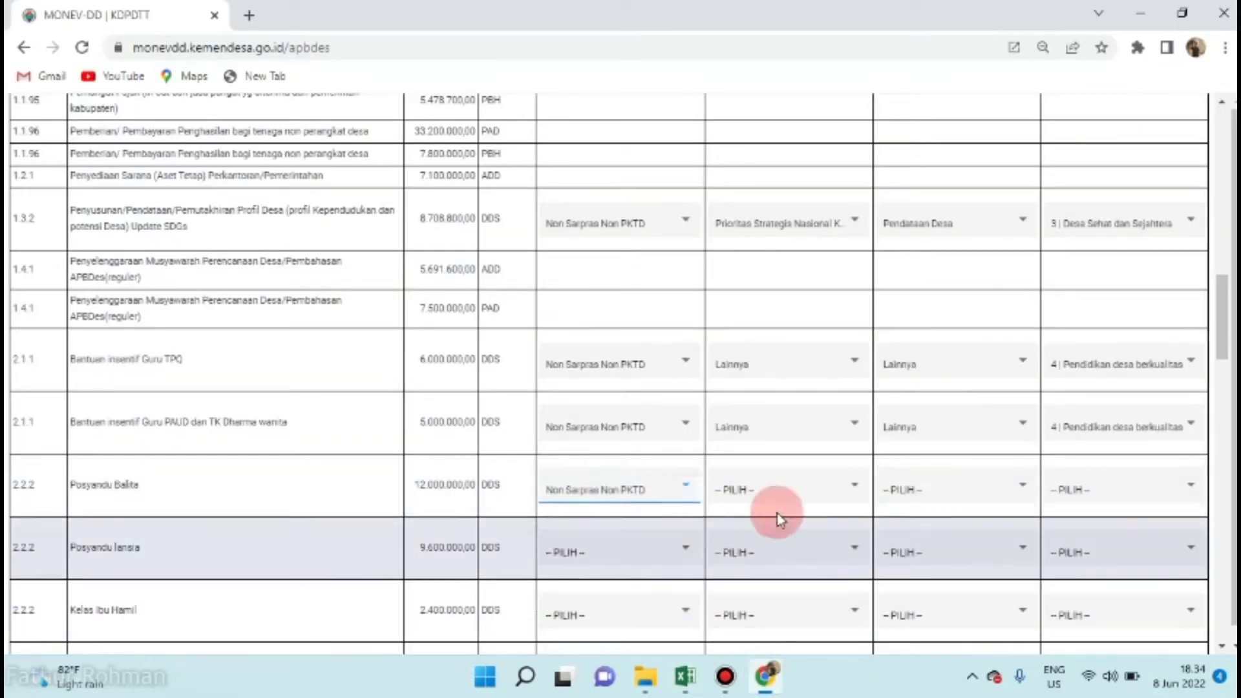
{"action": "left_click", "coordinate": [770, 489]}
{"action": "left_click", "coordinate": [733, 625]}
{"action": "left_click", "coordinate": [938, 490]}
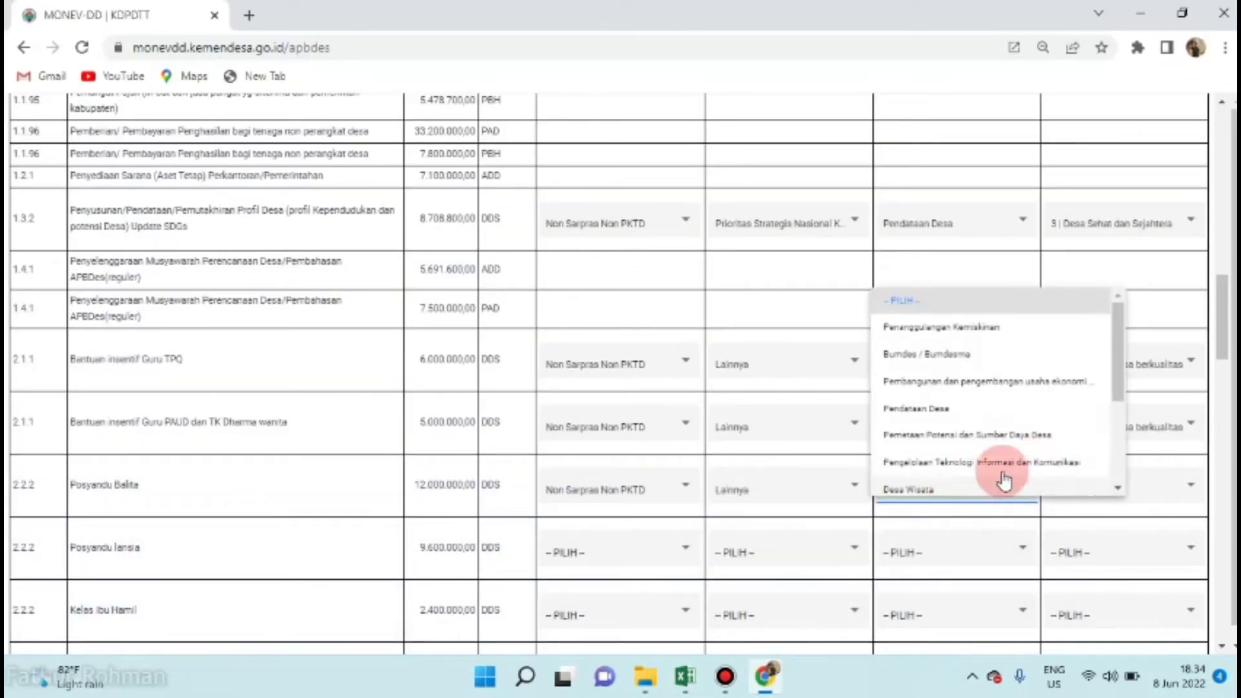
{"action": "scroll", "coordinate": [1116, 490], "scroll_direction": "down", "scroll_amount": 3}
{"action": "left_click", "coordinate": [950, 378]}
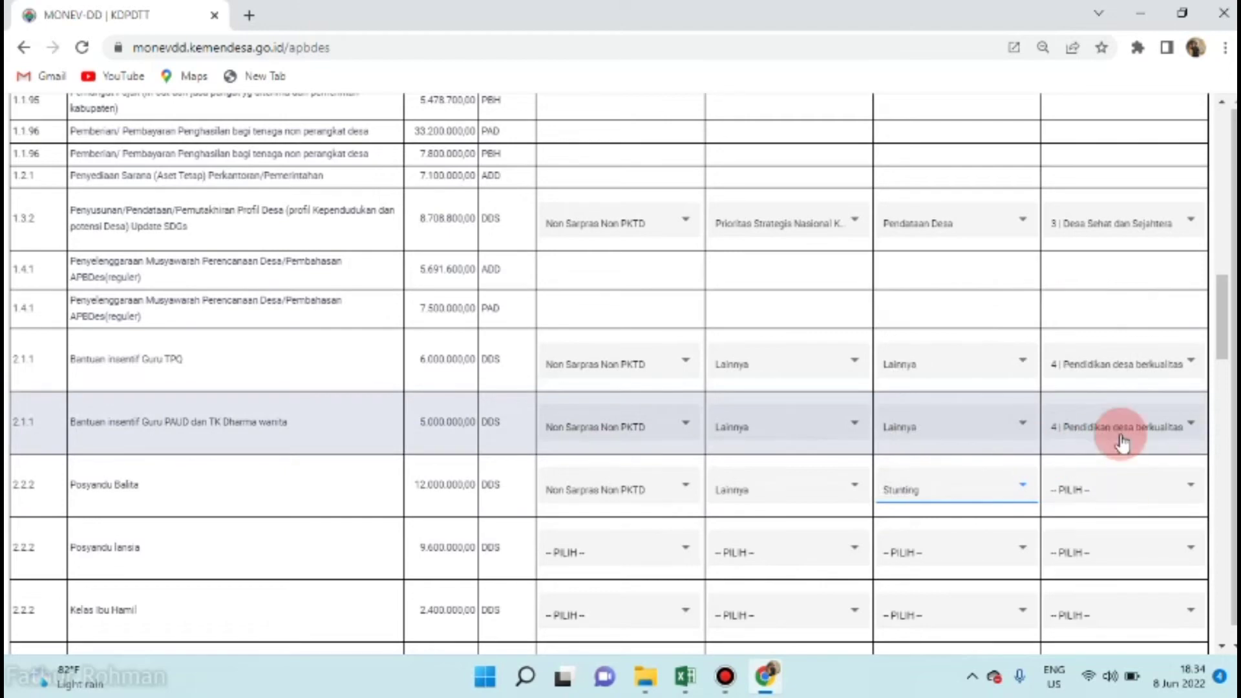
{"action": "left_click", "coordinate": [1118, 492]}
{"action": "left_click", "coordinate": [1088, 388]}
- Check the Posyandu lansia codes in Excel and classify that expenditure as Non Sarpras Non PKTD and Lainnya for Pepres 104/2021
{"action": "scroll", "coordinate": [1222, 643], "scroll_direction": "down", "scroll_amount": 4}
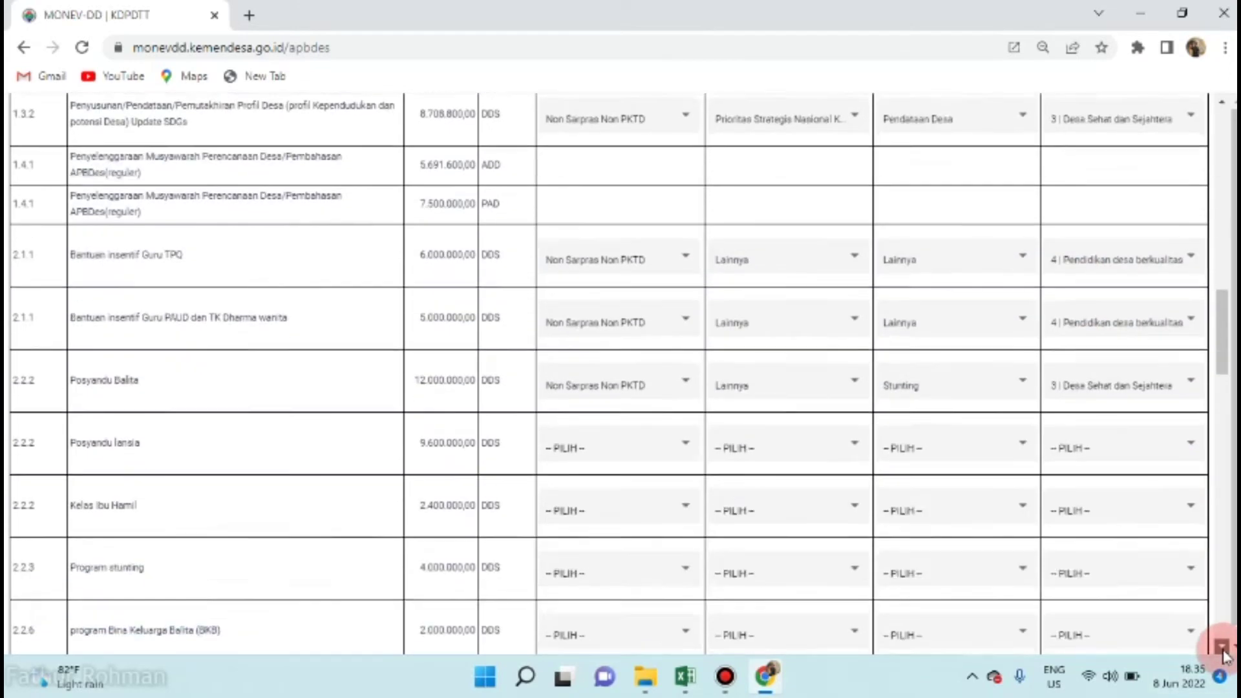
{"action": "left_click", "coordinate": [684, 676]}
{"action": "left_click_drag", "start_coordinate": [939, 444], "coordinate": [1024, 444]}
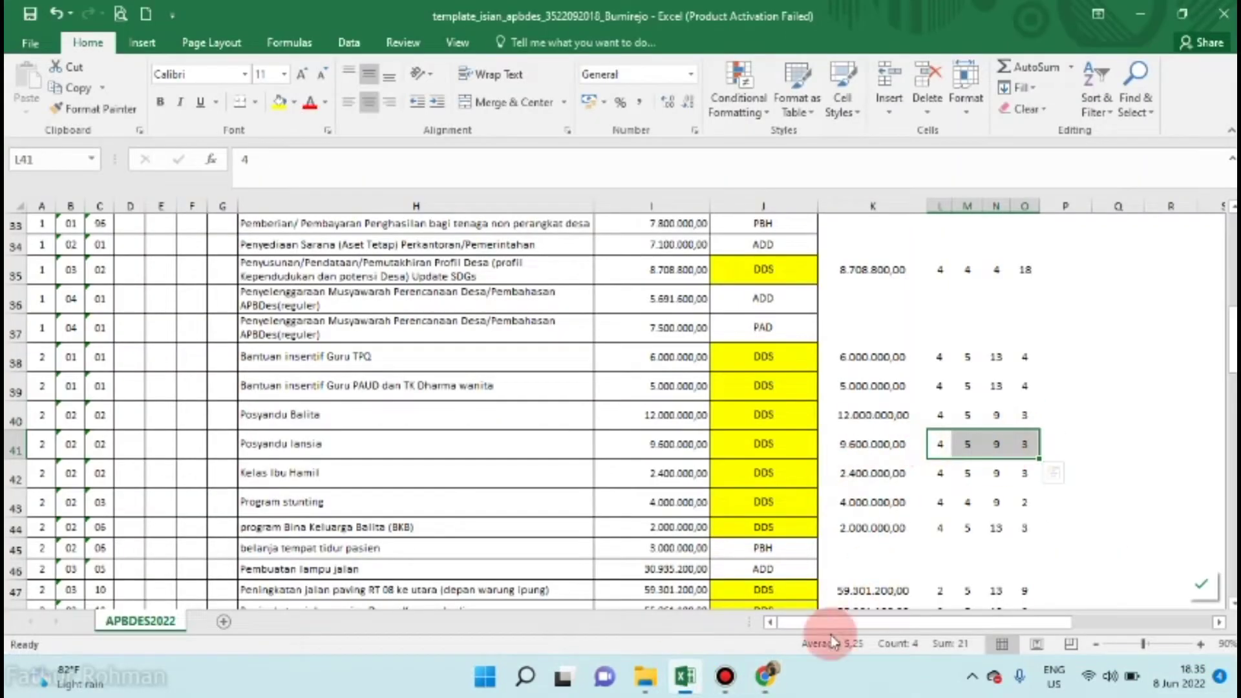
{"action": "left_click", "coordinate": [775, 682]}
{"action": "left_click", "coordinate": [665, 291]}
{"action": "left_click", "coordinate": [623, 410]}
{"action": "left_click", "coordinate": [786, 298]}
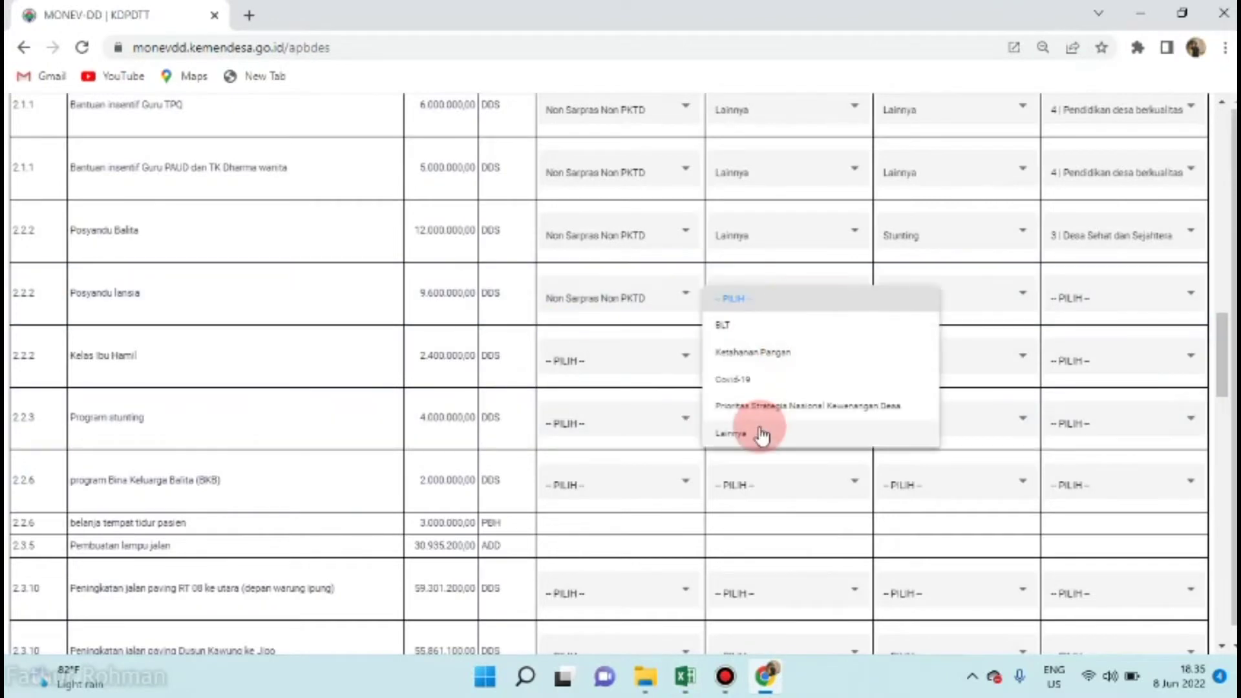
{"action": "left_click", "coordinate": [762, 435]}
- Set Posyandu lansia to Stunting for Permendesa 7 tahun 2021 and to SDGs 3 | Desa Sehat dan Sejahtera
{"action": "left_click", "coordinate": [1037, 301]}
{"action": "left_click_drag", "start_coordinate": [1119, 362], "coordinate": [1122, 429]}
{"action": "left_click", "coordinate": [941, 375]}
{"action": "left_click", "coordinate": [1124, 299]}
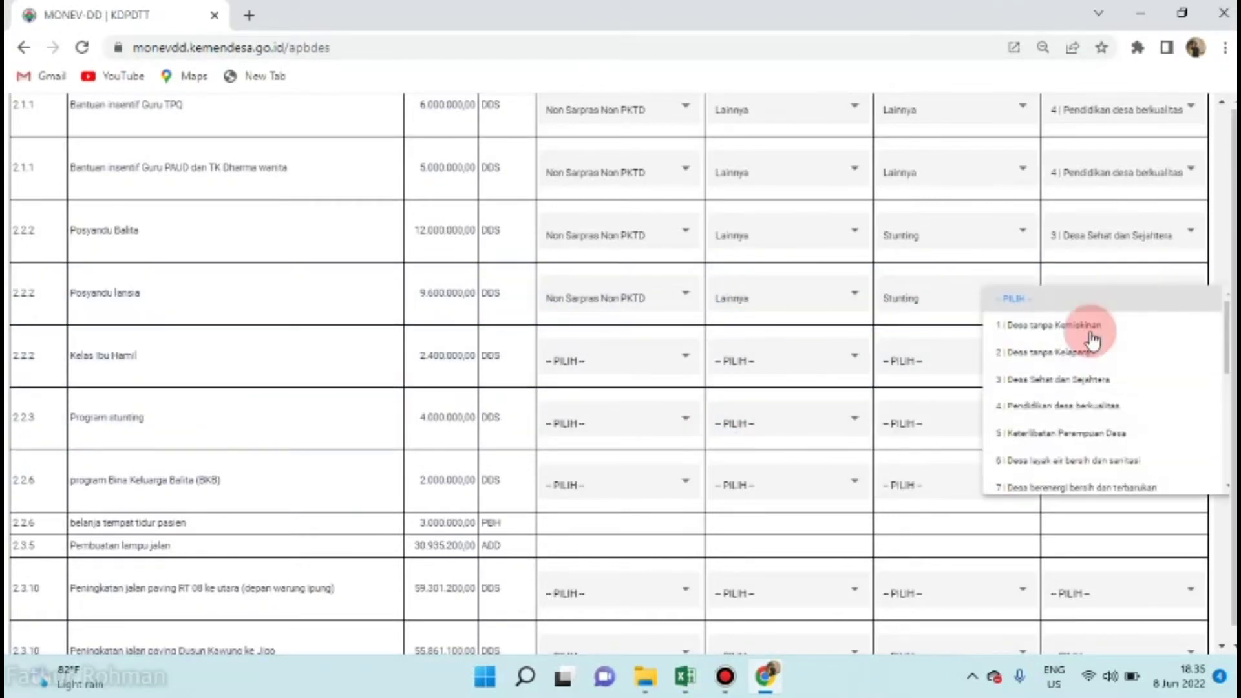
{"action": "left_click", "coordinate": [1047, 382]}
- Check the Kelas Ibu Hamil codes in Excel and classify that expenditure as Non Sarpras Non PKTD and Lainnya for Pepres 104/2021
{"action": "left_click", "coordinate": [769, 678]}
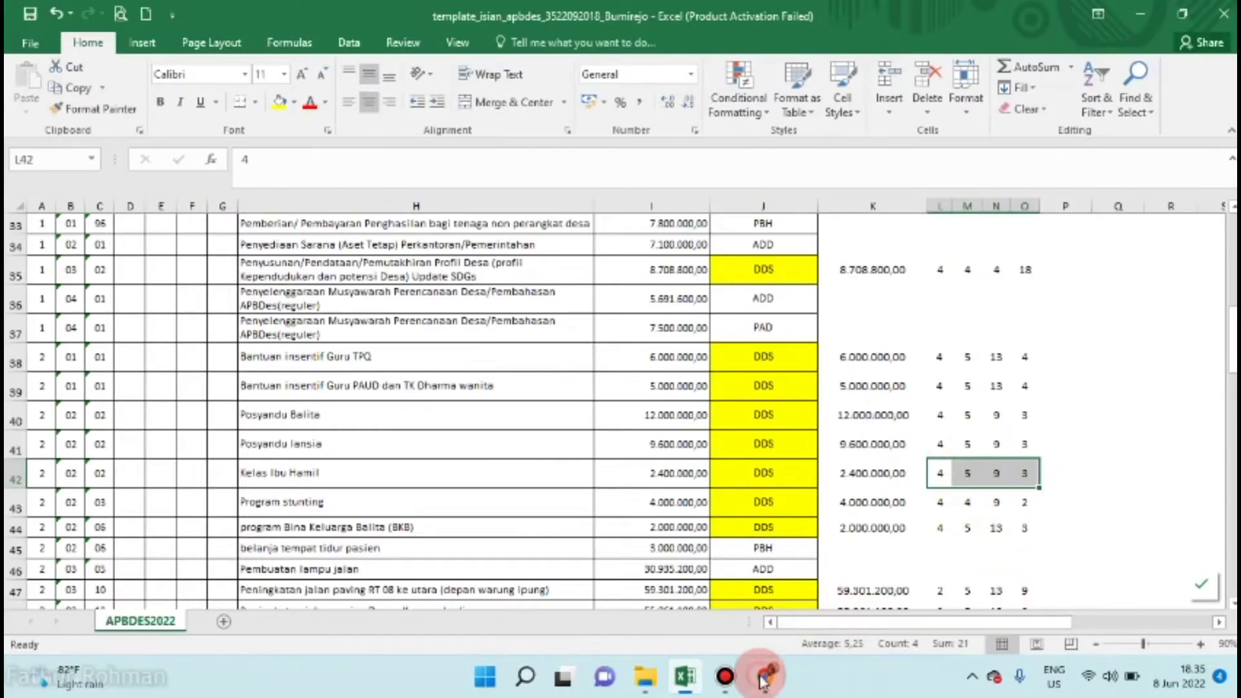
{"action": "left_click", "coordinate": [769, 678]}
{"action": "left_click", "coordinate": [670, 365]}
{"action": "left_click", "coordinate": [653, 471]}
{"action": "left_click", "coordinate": [799, 365]}
{"action": "left_click", "coordinate": [767, 496]}
- Set Kelas Ibu Hamil to Stunting for Permendesa 7 tahun 2021 and to SDGs 3 | Desa Sehat dan Sejahtera
{"action": "left_click", "coordinate": [1027, 363]}
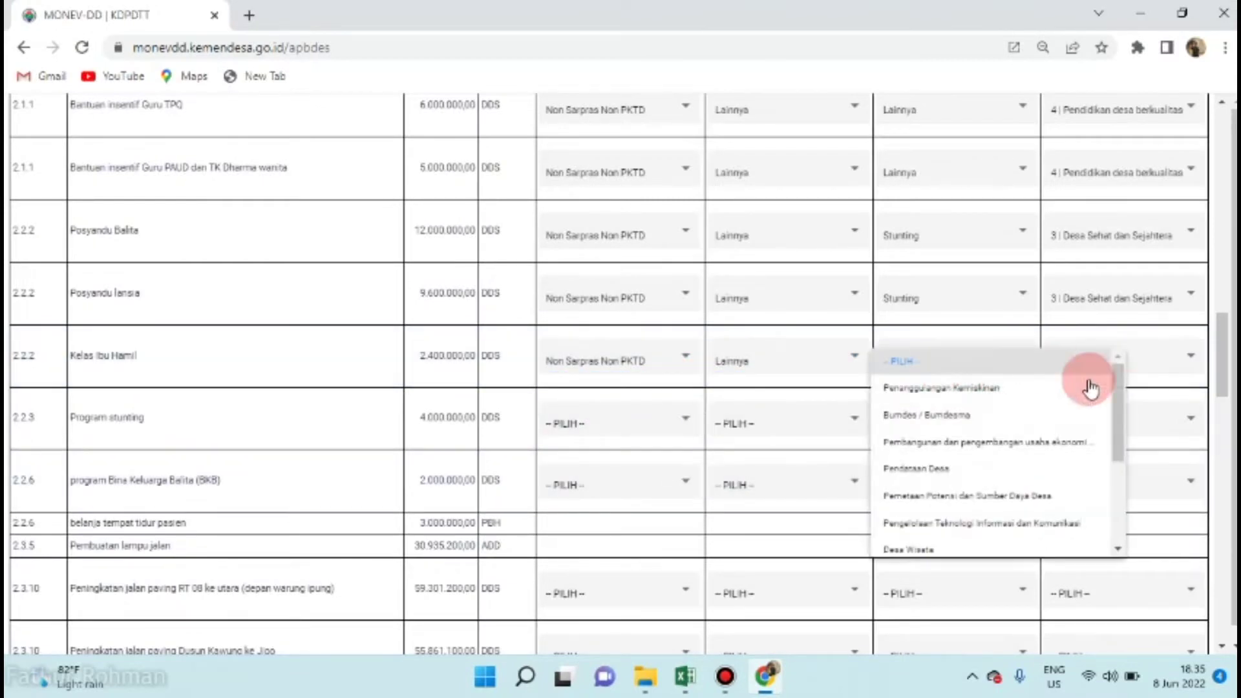
{"action": "left_click_drag", "start_coordinate": [1119, 402], "coordinate": [1123, 482]}
{"action": "left_click", "coordinate": [933, 443]}
{"action": "left_click", "coordinate": [1124, 361]}
{"action": "left_click", "coordinate": [1060, 440]}
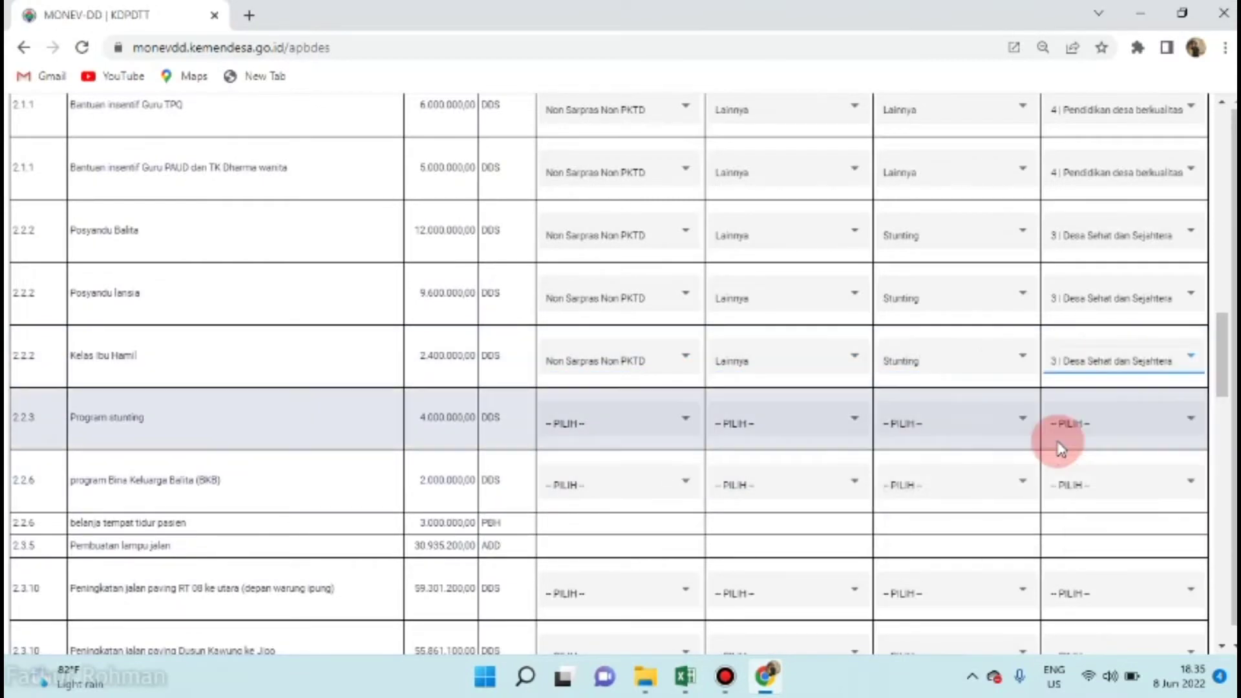
- Using the Excel codes, classify Program stunting as Non Sarpras Non PKTD and Prioritas Strategis Nasional Kewenangan Desa
{"action": "left_click", "coordinate": [685, 677]}
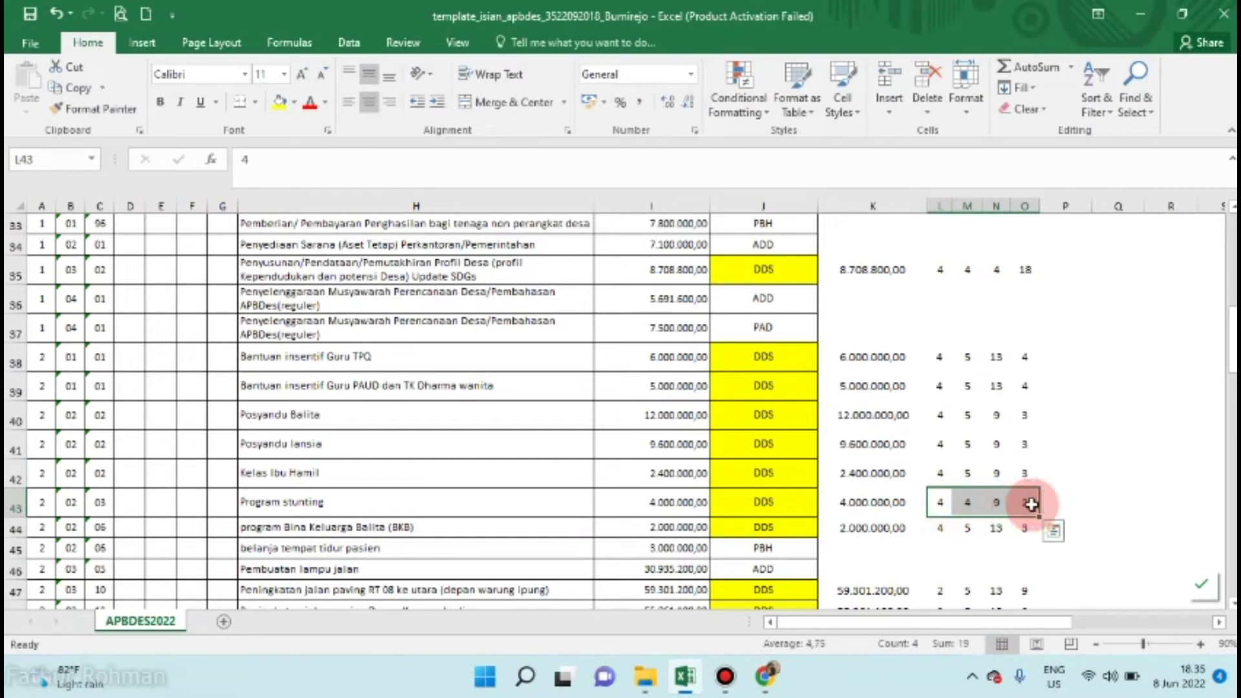
{"action": "left_click", "coordinate": [764, 677]}
{"action": "left_click", "coordinate": [698, 425]}
{"action": "left_click", "coordinate": [623, 543]}
{"action": "left_click", "coordinate": [800, 433]}
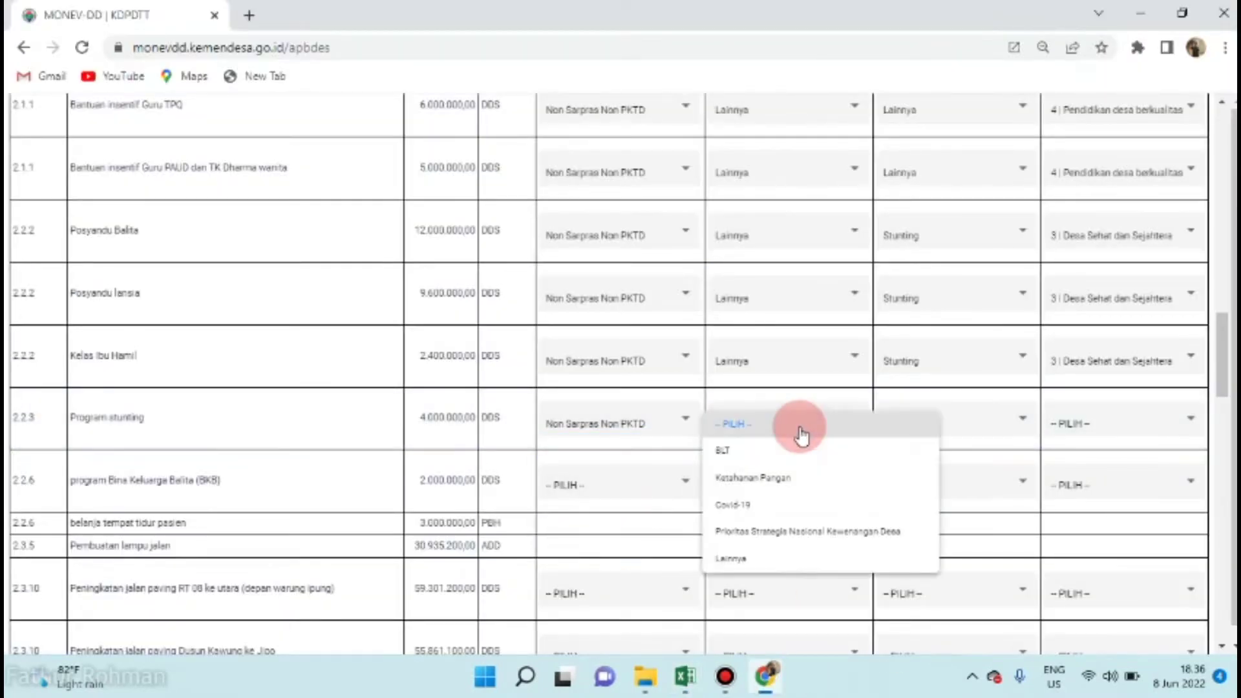
{"action": "left_click", "coordinate": [767, 526]}
- Set Program stunting to Stunting for Permendesa 7 tahun 2021 and to SDGs 3 | Desa Sehat dan Sejahtera
{"action": "left_click", "coordinate": [930, 423]}
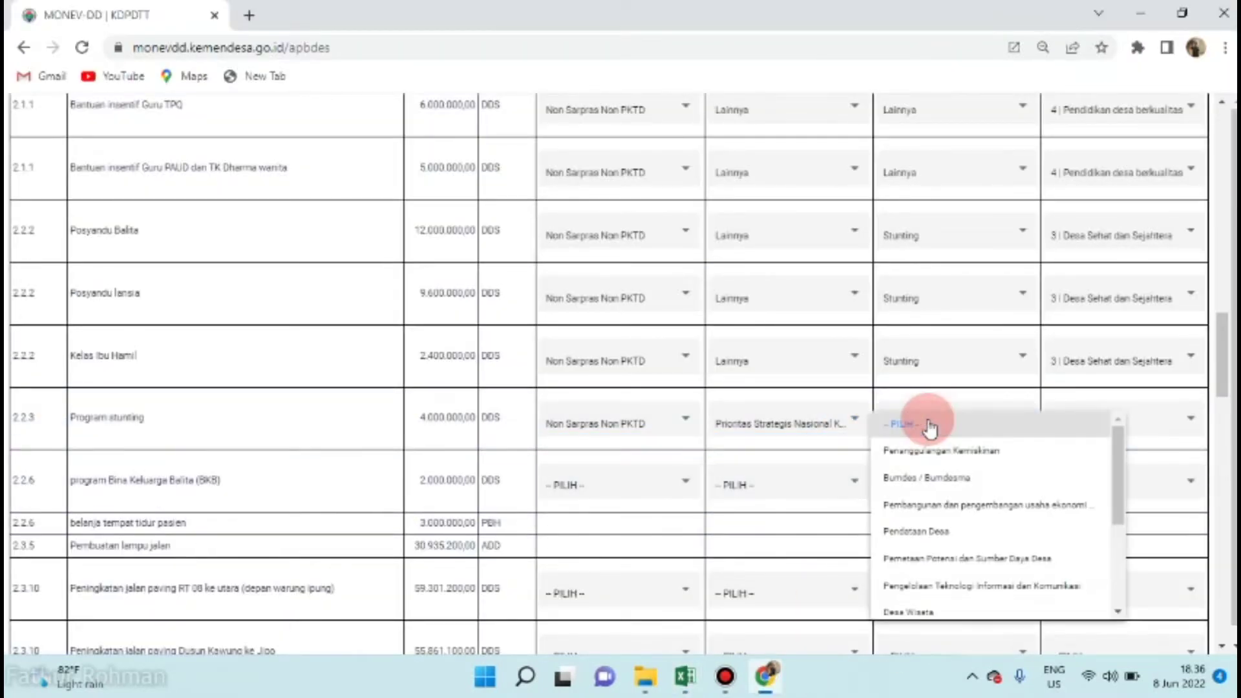
{"action": "left_click_drag", "start_coordinate": [1120, 489], "coordinate": [1120, 569]}
{"action": "left_click", "coordinate": [967, 582]}
{"action": "left_click", "coordinate": [1152, 423]}
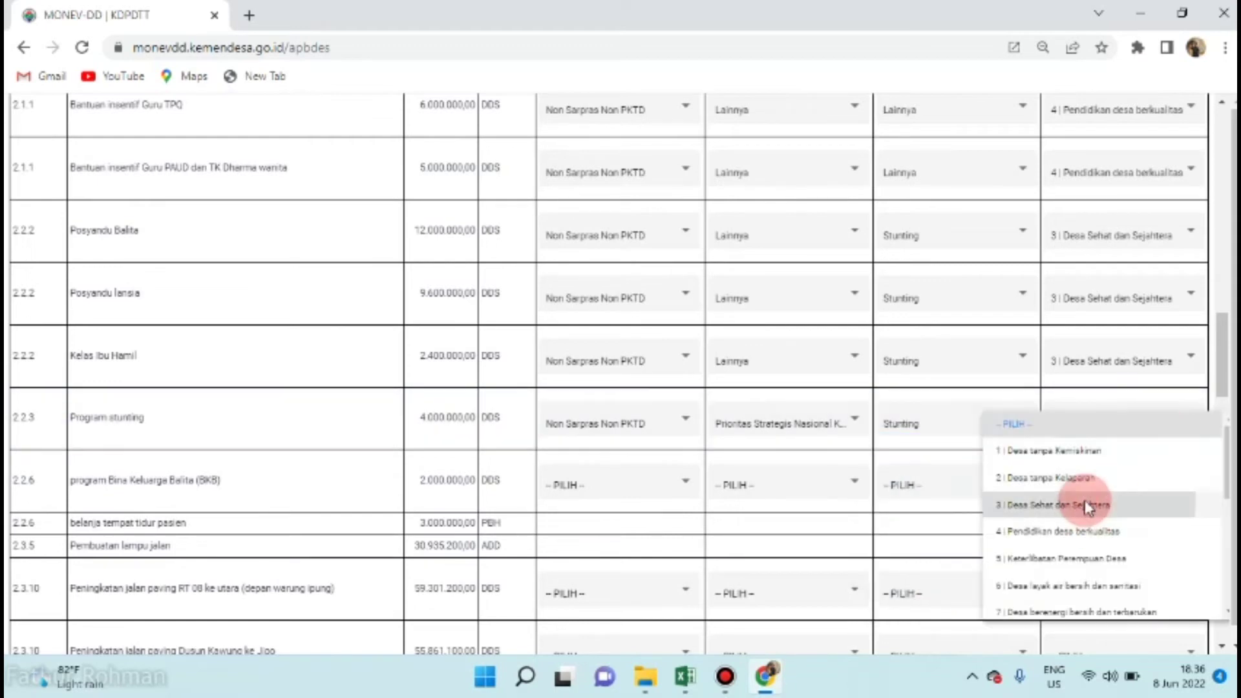
{"action": "left_click", "coordinate": [1016, 505]}
- Using the Excel codes, classify program Bina Keluarga Balita (BKB) as Non Sarpras Non PKTD and Lainnya for Pepres 104/2021
{"action": "left_click", "coordinate": [685, 679]}
{"action": "left_click", "coordinate": [765, 676]}
{"action": "left_click", "coordinate": [679, 485]}
{"action": "left_click", "coordinate": [623, 590]}
{"action": "left_click", "coordinate": [784, 491]}
{"action": "left_click", "coordinate": [743, 622]}
- Set program Bina Keluarga Balita (BKB) to Lainnya for Permendesa 7 tahun 2021 and to SDGs 3 | Desa Sehat dan Sejahtera
{"action": "left_click", "coordinate": [950, 485]}
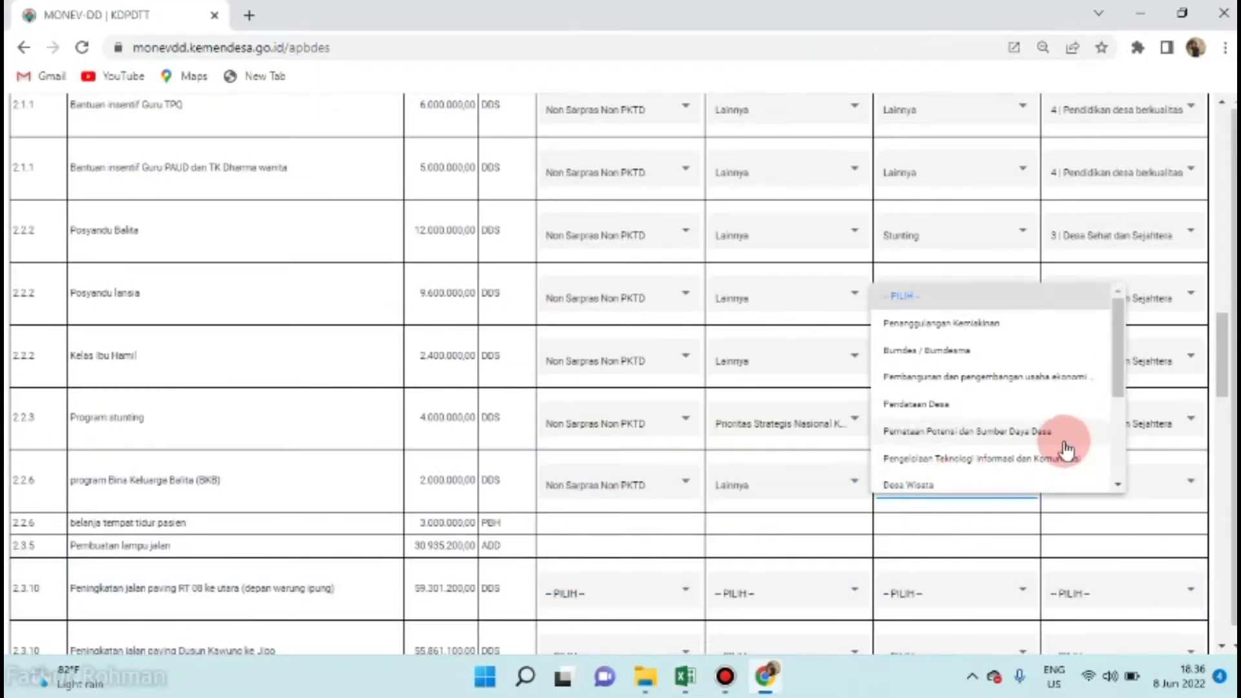
{"action": "scroll", "coordinate": [972, 452], "scroll_direction": "down", "scroll_amount": 3}
{"action": "left_click", "coordinate": [973, 483]}
{"action": "left_click", "coordinate": [1080, 482]}
{"action": "left_click", "coordinate": [1057, 383]}
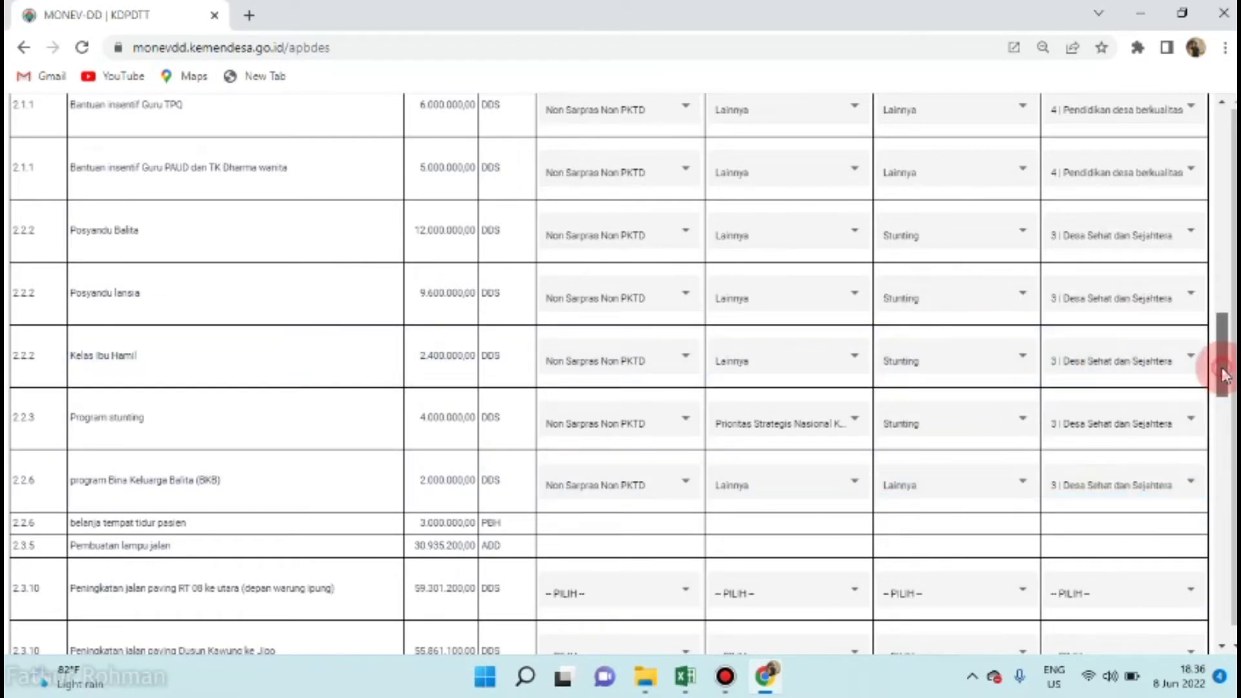
- Check the jalan paving codes in Excel and classify the first four 2.3.10 paving expenditures as PKTD Infrastruktur Produktif
{"action": "left_click_drag", "start_coordinate": [1221, 355], "coordinate": [1221, 410]}
{"action": "key", "text": "alt+Tab"}
{"action": "left_click", "coordinate": [1234, 604]}
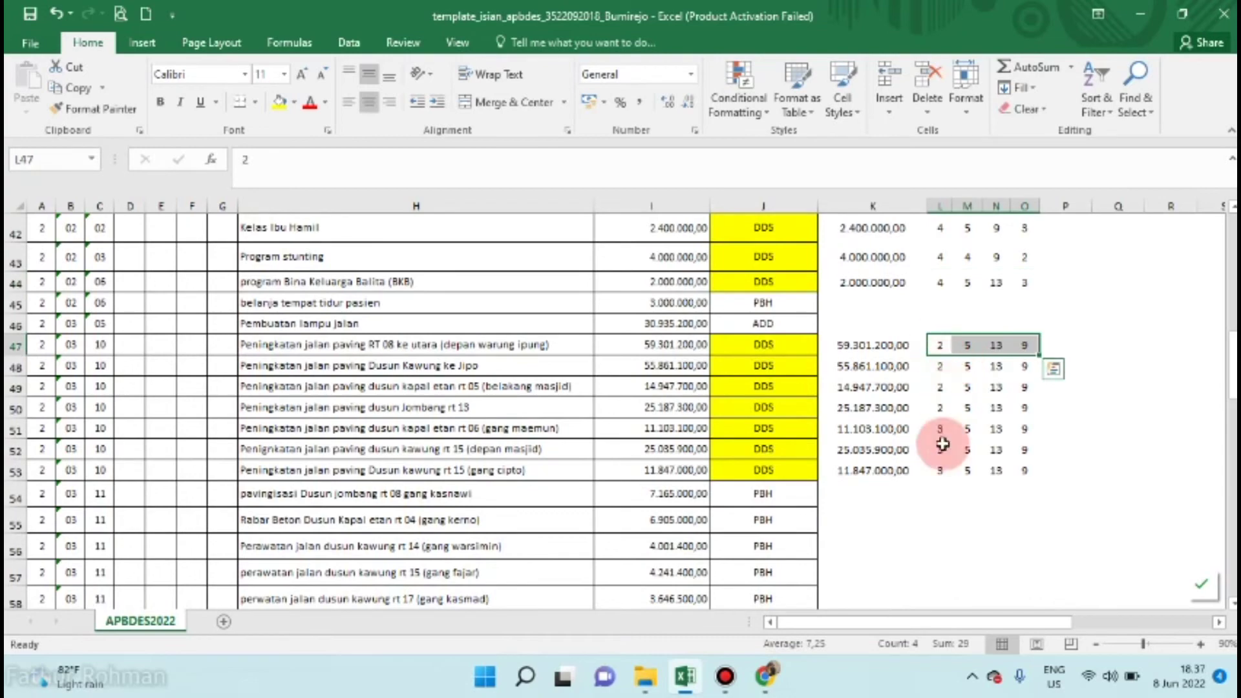
{"action": "left_click", "coordinate": [768, 593]}
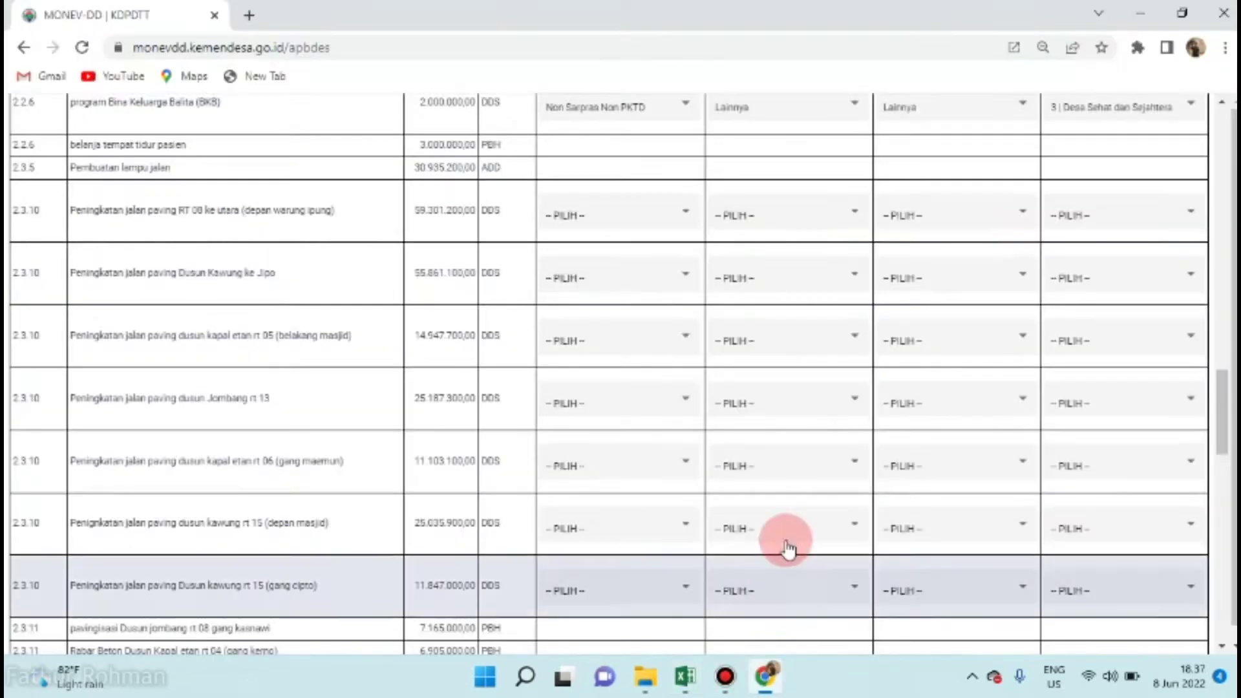
{"action": "left_click_drag", "start_coordinate": [1224, 403], "coordinate": [1223, 402]}
{"action": "left_click", "coordinate": [637, 221]}
{"action": "left_click", "coordinate": [627, 276]}
{"action": "left_click", "coordinate": [630, 284]}
{"action": "left_click", "coordinate": [630, 338]}
{"action": "left_click", "coordinate": [637, 347]}
{"action": "left_click", "coordinate": [631, 402]}
{"action": "left_click", "coordinate": [632, 409]}
{"action": "left_click", "coordinate": [650, 466]}
- Recheck the paving codes in Excel and classify the last three 2.3.10 paving expenditures as Sarpras Non PKTD
{"action": "left_click", "coordinate": [680, 675]}
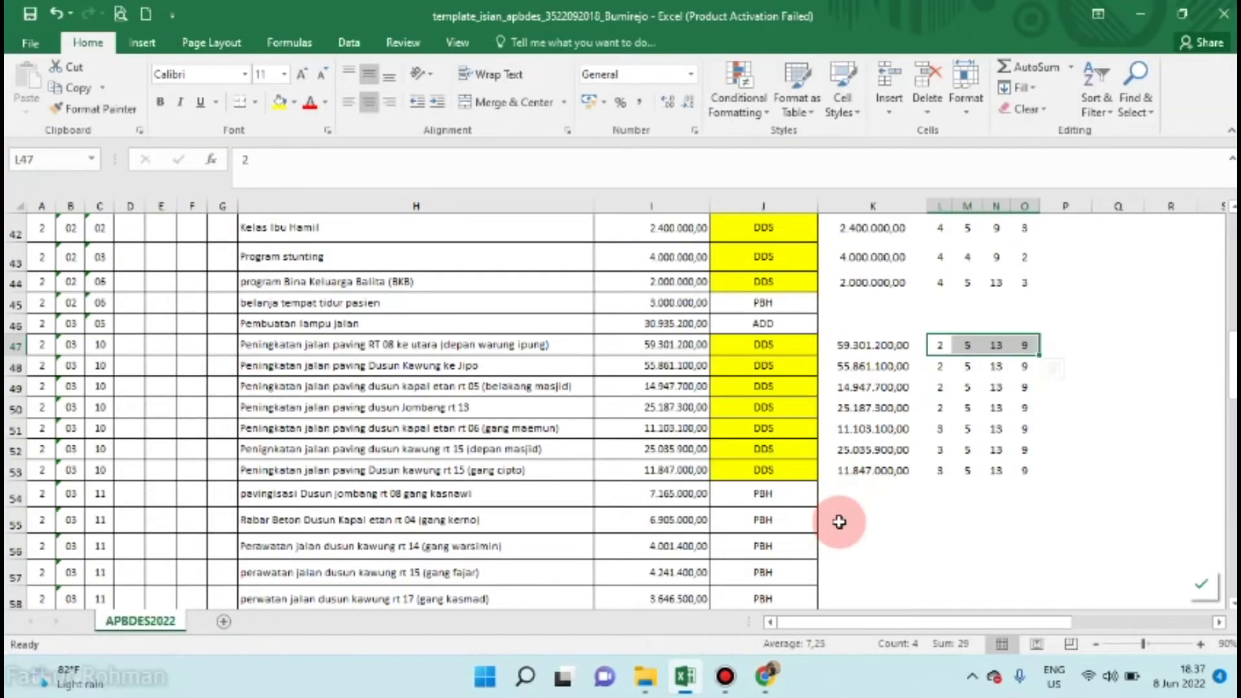
{"action": "left_click", "coordinate": [769, 671]}
{"action": "left_click", "coordinate": [696, 479]}
{"action": "left_click", "coordinate": [623, 554]}
{"action": "left_click", "coordinate": [657, 534]}
{"action": "left_click", "coordinate": [658, 536]}
{"action": "left_click", "coordinate": [657, 595]}
{"action": "left_click", "coordinate": [643, 568]}
- Using the Excel codes, set the Pepres 104/2021 category to Lainnya for all seven 2.3.10 paving expenditures
{"action": "left_click", "coordinate": [685, 675]}
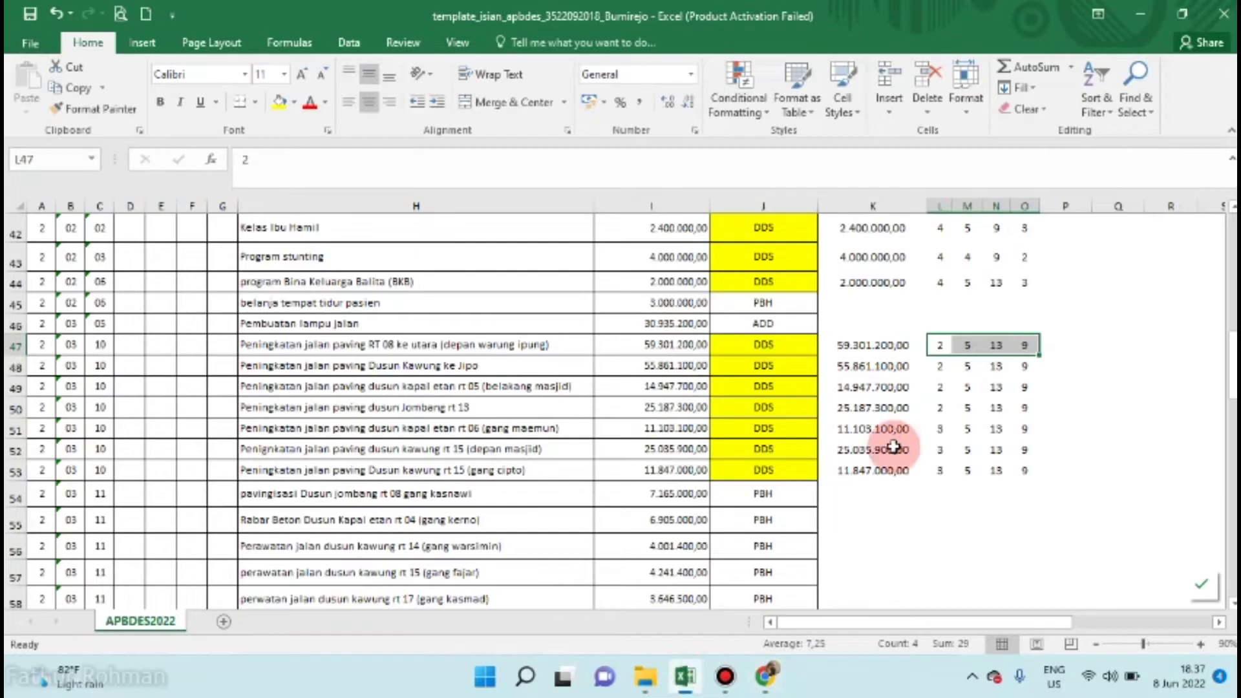
{"action": "left_click", "coordinate": [765, 675]}
{"action": "left_click", "coordinate": [853, 222]}
{"action": "left_click", "coordinate": [731, 357]}
{"action": "left_click", "coordinate": [800, 284]}
{"action": "left_click", "coordinate": [769, 421]}
{"action": "left_click", "coordinate": [778, 354]}
{"action": "left_click", "coordinate": [778, 485]}
{"action": "left_click", "coordinate": [778, 481]}
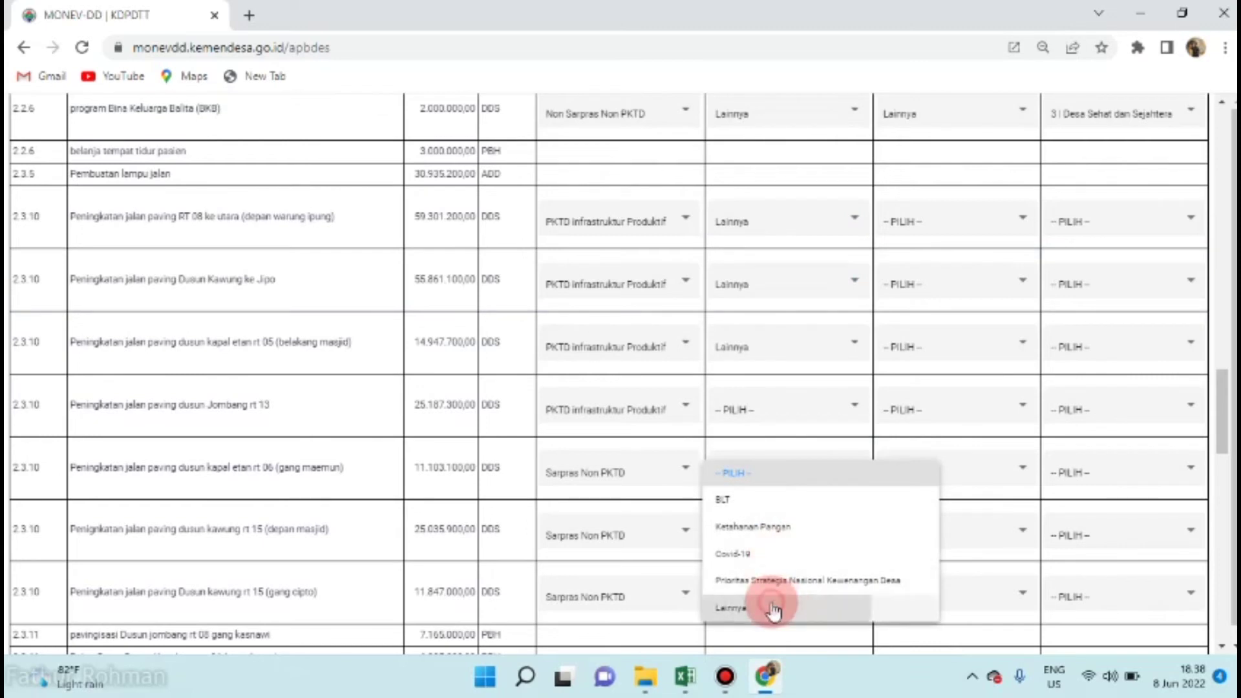
{"action": "left_click", "coordinate": [772, 608]}
{"action": "left_click", "coordinate": [769, 412]}
{"action": "left_click", "coordinate": [763, 546]}
{"action": "left_click", "coordinate": [751, 537]}
{"action": "left_click", "coordinate": [750, 526]}
{"action": "left_click", "coordinate": [739, 593]}
{"action": "left_click", "coordinate": [739, 593]}
- Check the codes in Excel and set Permendesa 7 tahun 2021 to Lainnya for the first four 2.3.10 paving expenditures
{"action": "left_click", "coordinate": [687, 682]}
{"action": "left_click", "coordinate": [764, 675]}
{"action": "left_click", "coordinate": [921, 301]}
{"action": "left_click", "coordinate": [1116, 412]}
{"action": "left_click", "coordinate": [1041, 405]}
{"action": "left_click", "coordinate": [988, 274]}
{"action": "left_click_drag", "start_coordinate": [1114, 376], "coordinate": [1111, 460]}
{"action": "left_click", "coordinate": [1040, 468]}
{"action": "left_click", "coordinate": [992, 340]}
{"action": "left_click", "coordinate": [1034, 529]}
{"action": "left_click_drag", "start_coordinate": [1115, 386], "coordinate": [1113, 533]}
{"action": "left_click", "coordinate": [983, 407]}
{"action": "left_click", "coordinate": [1018, 588]}
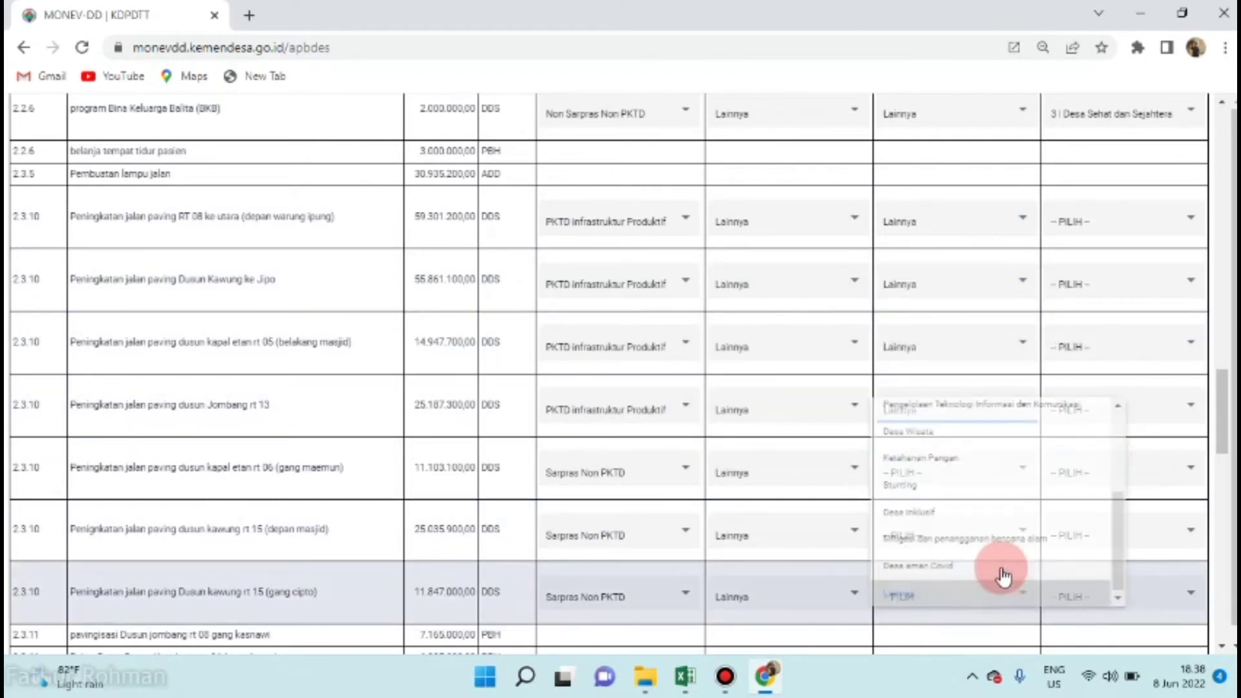
- Set Permendesa 7 tahun 2021 to Lainnya for the last three 2.3.10 paving expenditures
{"action": "left_click", "coordinate": [989, 469]}
{"action": "left_click_drag", "start_coordinate": [1115, 365], "coordinate": [1118, 537]}
{"action": "left_click", "coordinate": [1066, 464]}
{"action": "left_click", "coordinate": [953, 535]}
{"action": "left_click", "coordinate": [1019, 531]}
{"action": "left_click", "coordinate": [953, 596]}
{"action": "left_click", "coordinate": [1118, 494]}
{"action": "left_click_drag", "start_coordinate": [1118, 495], "coordinate": [1116, 575]}
{"action": "left_click", "coordinate": [999, 587]}
- Set the SDGs category of the first three 2.3.10 paving expenditures to goal 9, Infrastruktur dan inovasi
{"action": "left_click", "coordinate": [1191, 232]}
{"action": "left_click_drag", "start_coordinate": [1225, 290], "coordinate": [1195, 448]}
{"action": "left_click", "coordinate": [1146, 390]}
{"action": "left_click", "coordinate": [1179, 285]}
{"action": "left_click", "coordinate": [1129, 393]}
{"action": "left_click", "coordinate": [1120, 353]}
{"action": "scroll", "coordinate": [1230, 351], "scroll_direction": "up", "scroll_amount": 1}
{"action": "left_click", "coordinate": [1112, 372]}
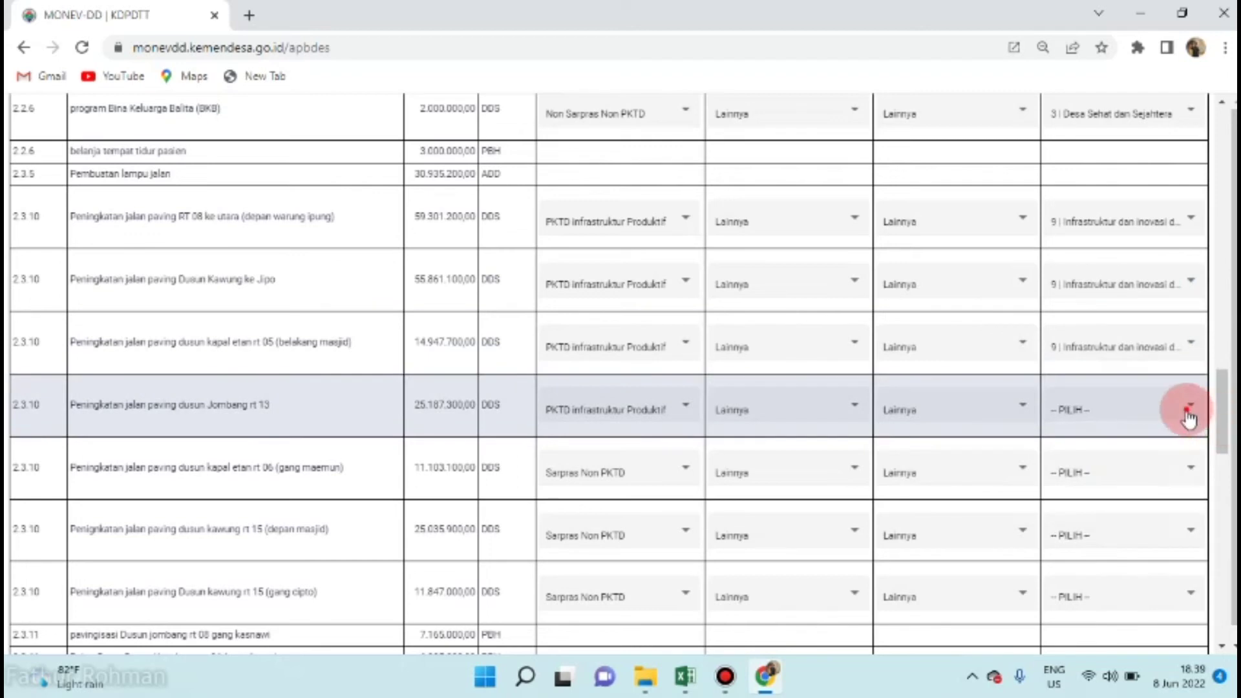
- Set the SDGs category of the remaining four 2.3.10 paving expenditures to goal 9, Infrastruktur dan inovasi
{"action": "left_click", "coordinate": [1191, 407]}
{"action": "left_click_drag", "start_coordinate": [1227, 460], "coordinate": [1225, 480]}
{"action": "left_click", "coordinate": [1116, 598]}
{"action": "left_click", "coordinate": [1189, 469]}
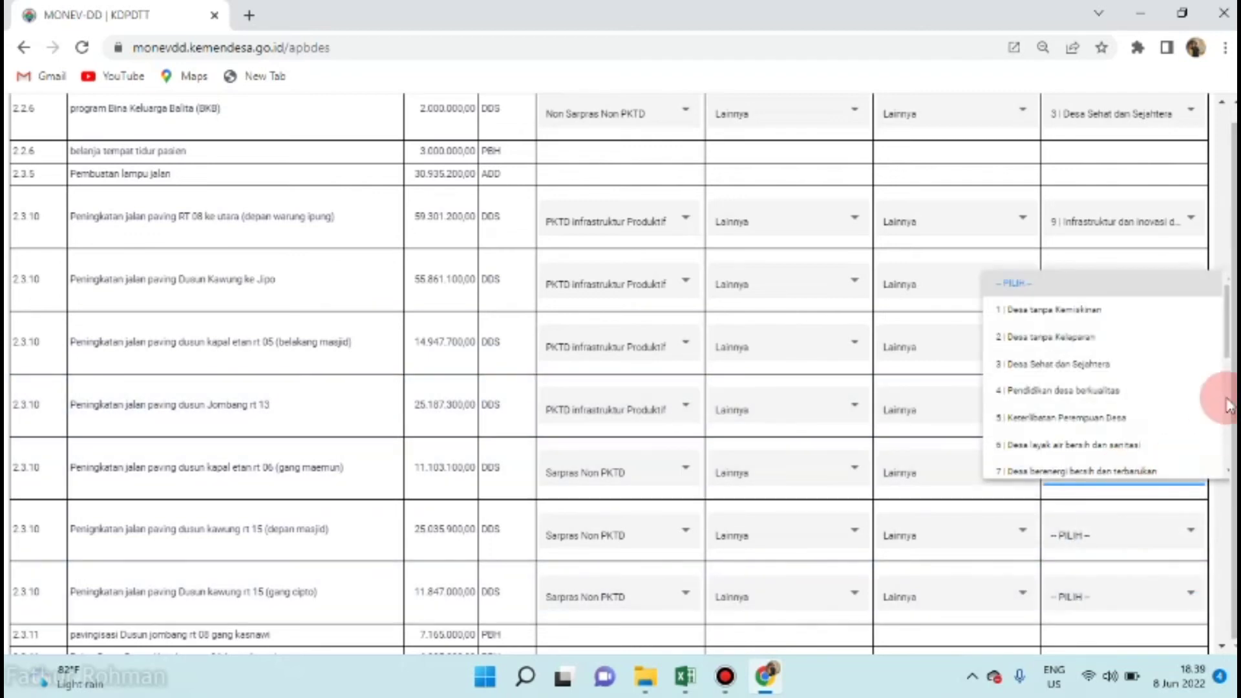
{"action": "scroll", "coordinate": [1228, 357], "scroll_direction": "down", "scroll_amount": 2}
{"action": "left_click", "coordinate": [1192, 417]}
{"action": "left_click", "coordinate": [1131, 549]}
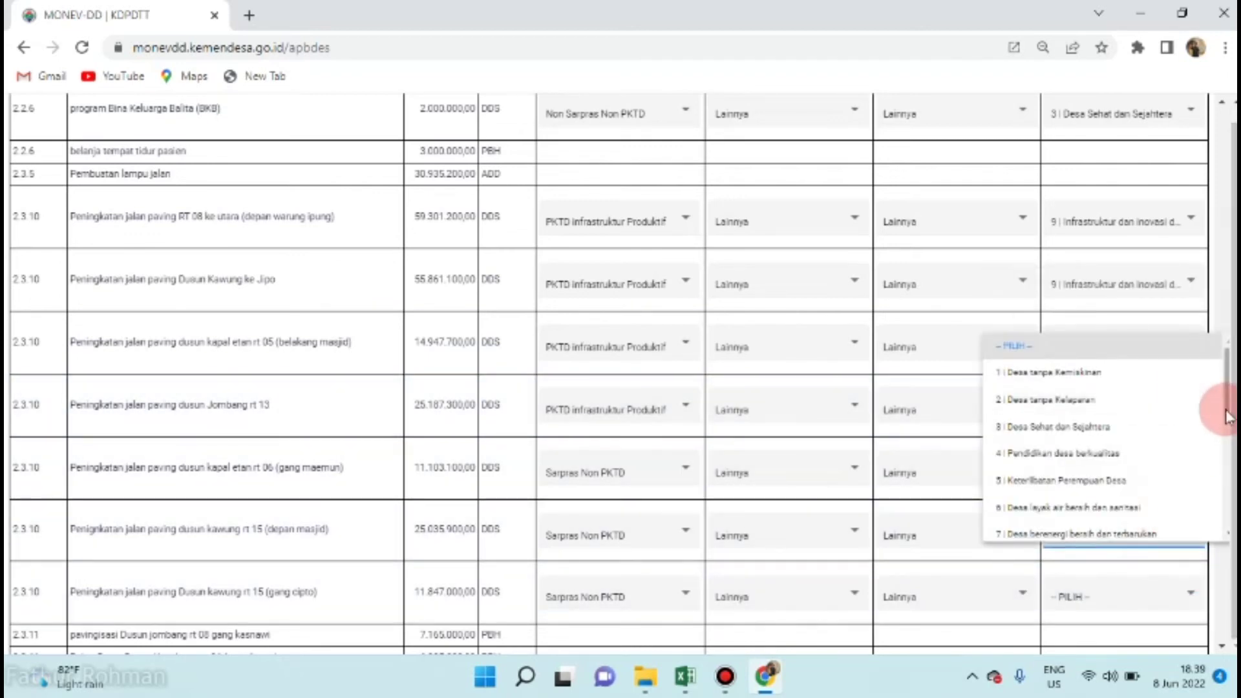
{"action": "scroll", "coordinate": [1228, 417], "scroll_direction": "down", "scroll_amount": 2}
{"action": "left_click", "coordinate": [1193, 474]}
{"action": "left_click", "coordinate": [1131, 598]}
{"action": "scroll", "coordinate": [1228, 478], "scroll_direction": "down", "scroll_amount": 2}
{"action": "left_click", "coordinate": [1177, 482]}
- Check the JUT codes in Excel and classify all six 2.3.12 JUT expenditures as Sarpras Non PKTD
{"action": "scroll", "coordinate": [1219, 457], "scroll_direction": "down", "scroll_amount": 8}
{"action": "left_click", "coordinate": [697, 682]}
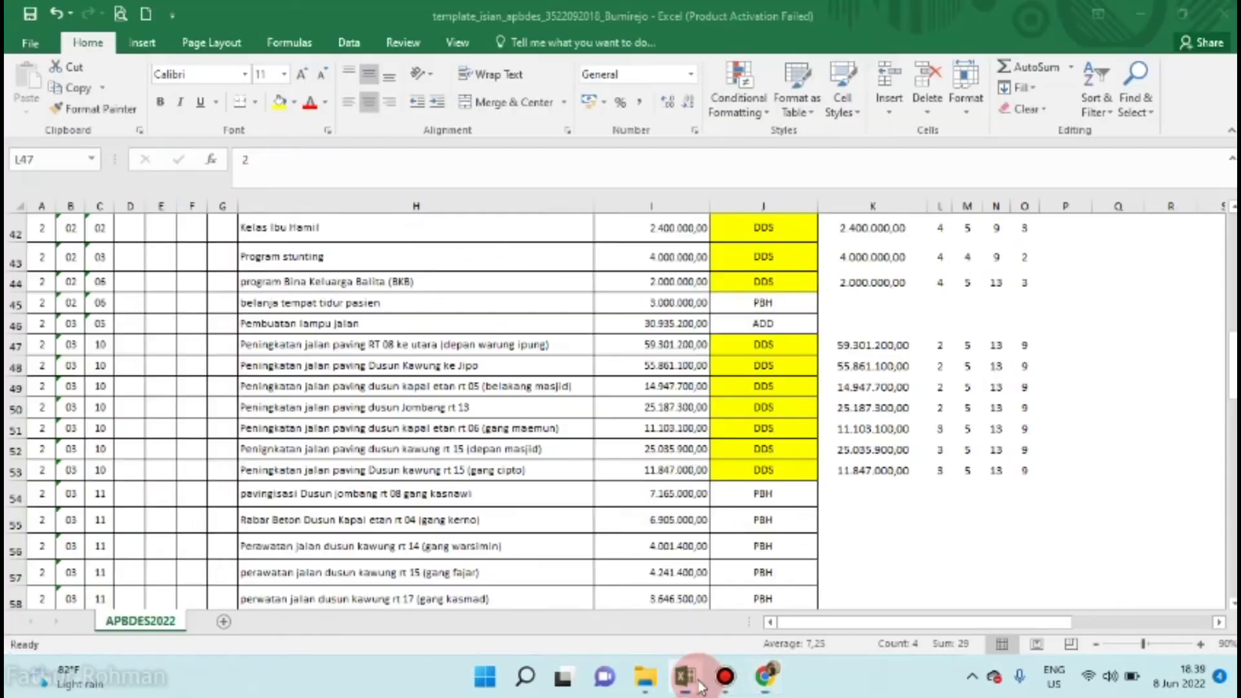
{"action": "scroll", "coordinate": [413, 414], "scroll_direction": "down", "scroll_amount": 5}
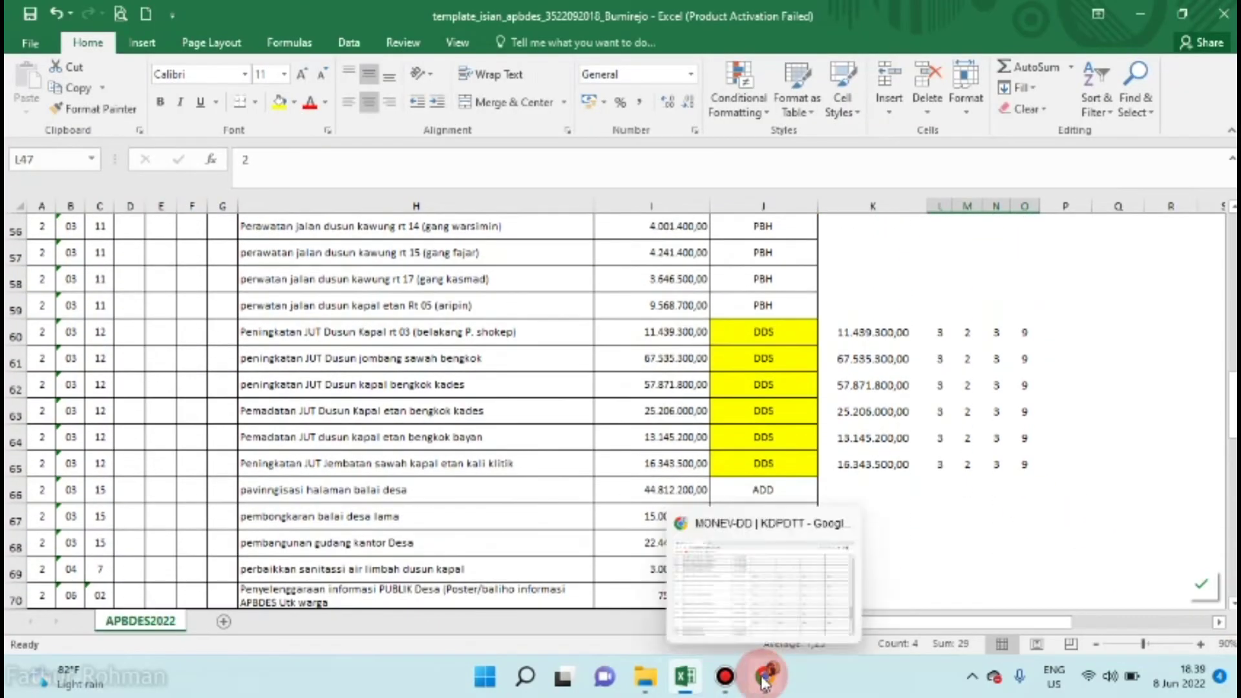
{"action": "left_click", "coordinate": [764, 682]}
{"action": "left_click", "coordinate": [679, 244]}
{"action": "left_click", "coordinate": [609, 326]}
{"action": "left_click", "coordinate": [609, 313]}
{"action": "left_click", "coordinate": [595, 393]}
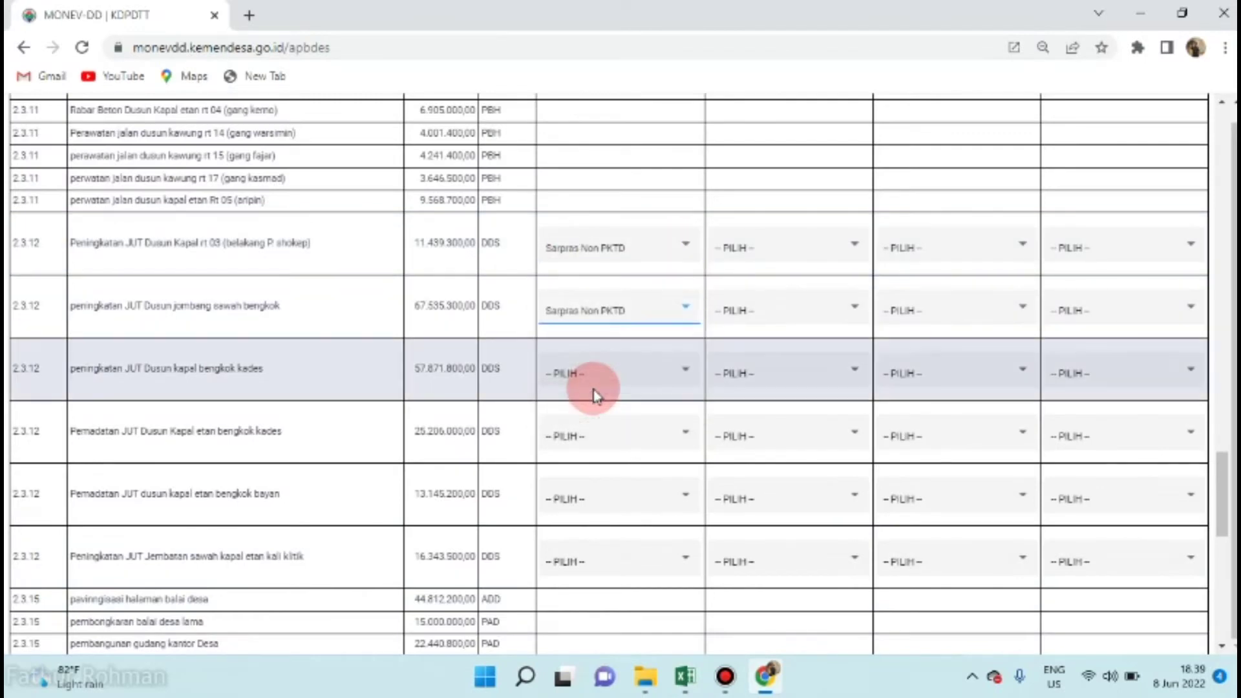
{"action": "left_click", "coordinate": [597, 455]}
{"action": "left_click", "coordinate": [643, 446]}
{"action": "left_click", "coordinate": [630, 517]}
{"action": "left_click", "coordinate": [621, 499]}
{"action": "left_click", "coordinate": [620, 580]}
{"action": "left_click", "coordinate": [631, 569]}
{"action": "left_click", "coordinate": [615, 526]}
- Using the Excel codes, set the Pepres 104/2021 category to Ketahanan Pangan for all six 2.3.12 JUT expenditures
{"action": "left_click", "coordinate": [686, 677]}
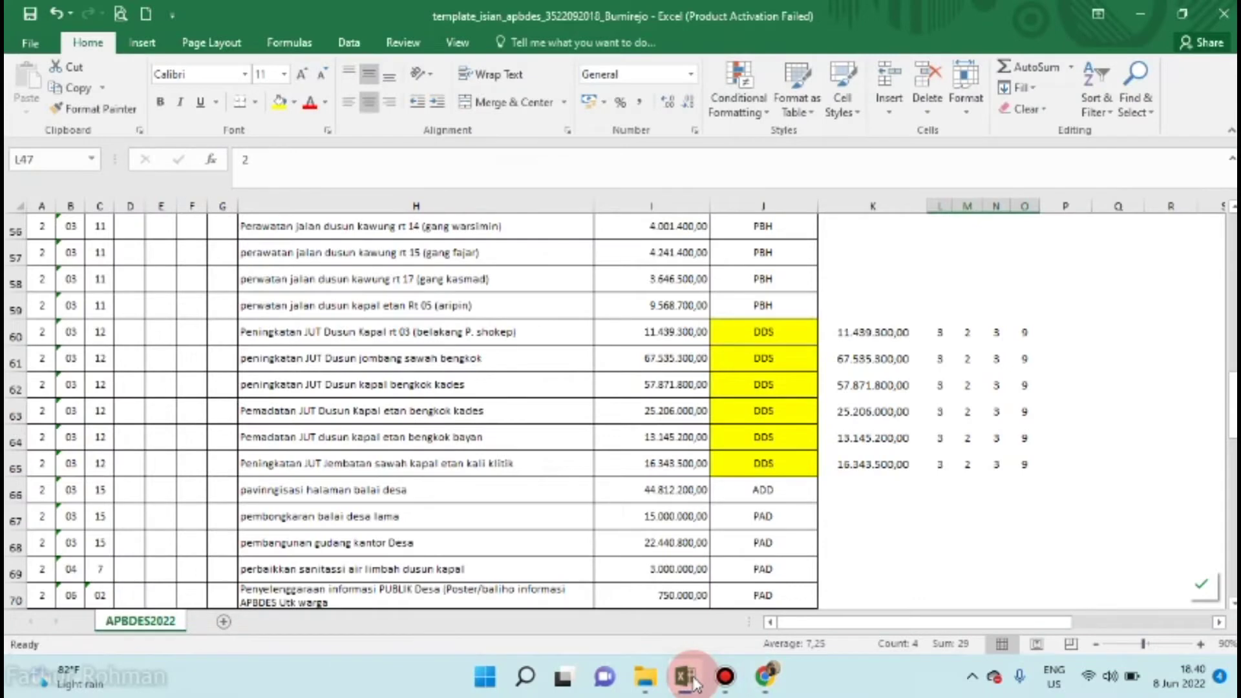
{"action": "left_click", "coordinate": [780, 687]}
{"action": "left_click", "coordinate": [809, 253]}
{"action": "left_click", "coordinate": [763, 303]}
{"action": "left_click", "coordinate": [753, 310]}
{"action": "left_click", "coordinate": [744, 367]}
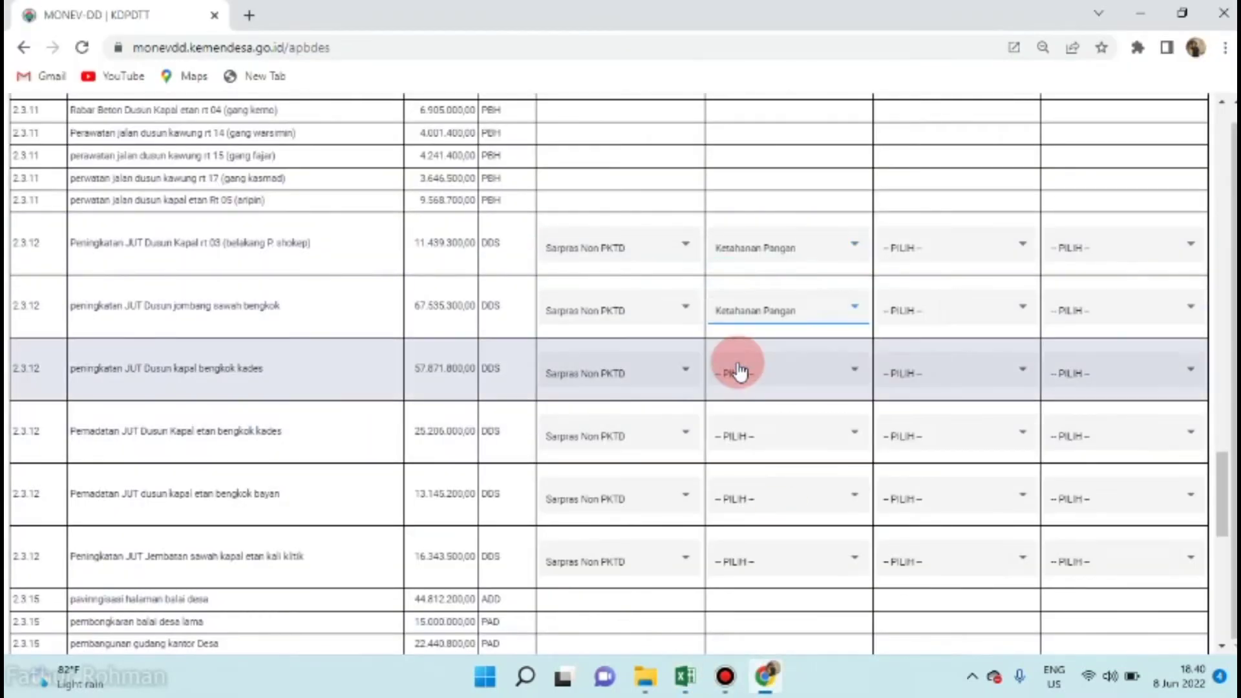
{"action": "left_click", "coordinate": [739, 373]}
{"action": "left_click", "coordinate": [738, 431]}
{"action": "left_click", "coordinate": [738, 436]}
{"action": "left_click", "coordinate": [741, 497]}
{"action": "left_click", "coordinate": [742, 496]}
{"action": "left_click", "coordinate": [751, 411]}
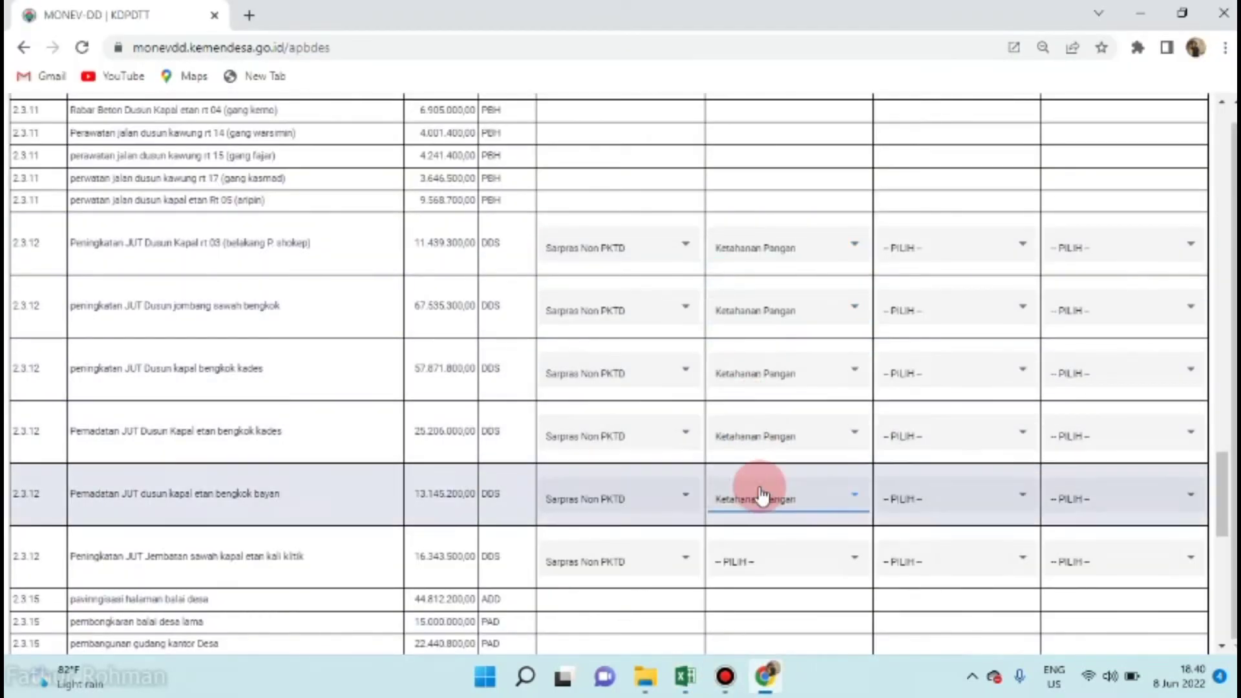
{"action": "left_click", "coordinate": [759, 497]}
{"action": "left_click", "coordinate": [757, 499]}
{"action": "left_click", "coordinate": [762, 501]}
- Set the third category of all six 2.3.12 JUT expenditures to Pembangunan dan pengembangan usaha ekonomi
{"action": "left_click", "coordinate": [922, 252]}
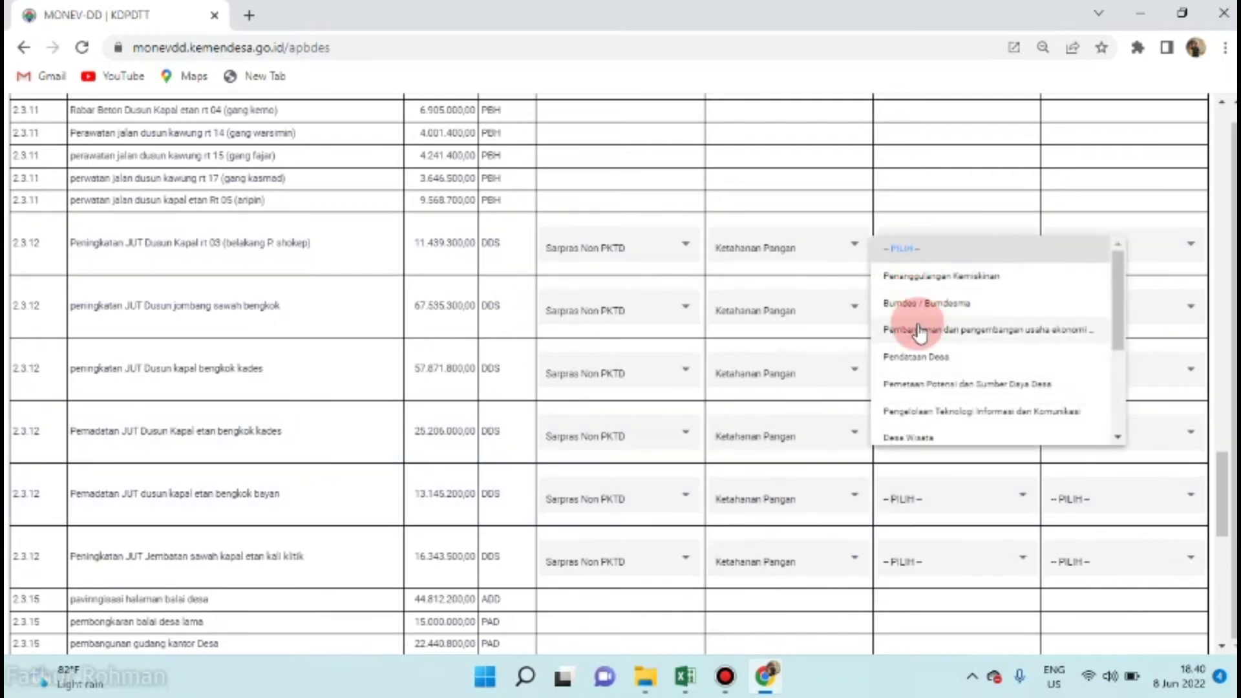
{"action": "left_click", "coordinate": [931, 330]}
{"action": "left_click", "coordinate": [918, 310]}
{"action": "left_click", "coordinate": [924, 392]}
{"action": "left_click", "coordinate": [920, 382]}
{"action": "left_click", "coordinate": [927, 449]}
{"action": "left_click", "coordinate": [927, 437]}
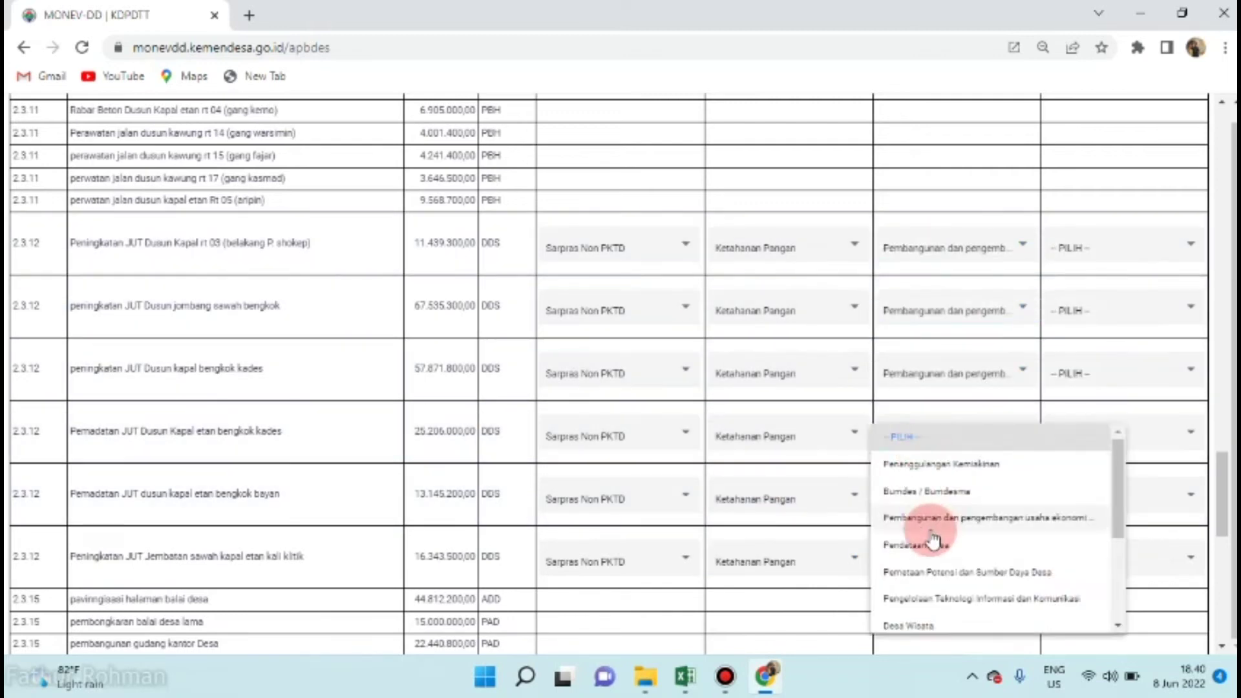
{"action": "left_click", "coordinate": [931, 511]}
{"action": "left_click", "coordinate": [931, 499]}
{"action": "left_click", "coordinate": [931, 391]}
{"action": "left_click", "coordinate": [933, 561]}
{"action": "left_click", "coordinate": [935, 459]}
- Check the JUT codes in Excel and set the SDGs category of the first three 2.3.12 expenditures to goal 9, Infrastruktur dan inovasi
{"action": "left_click", "coordinate": [680, 690]}
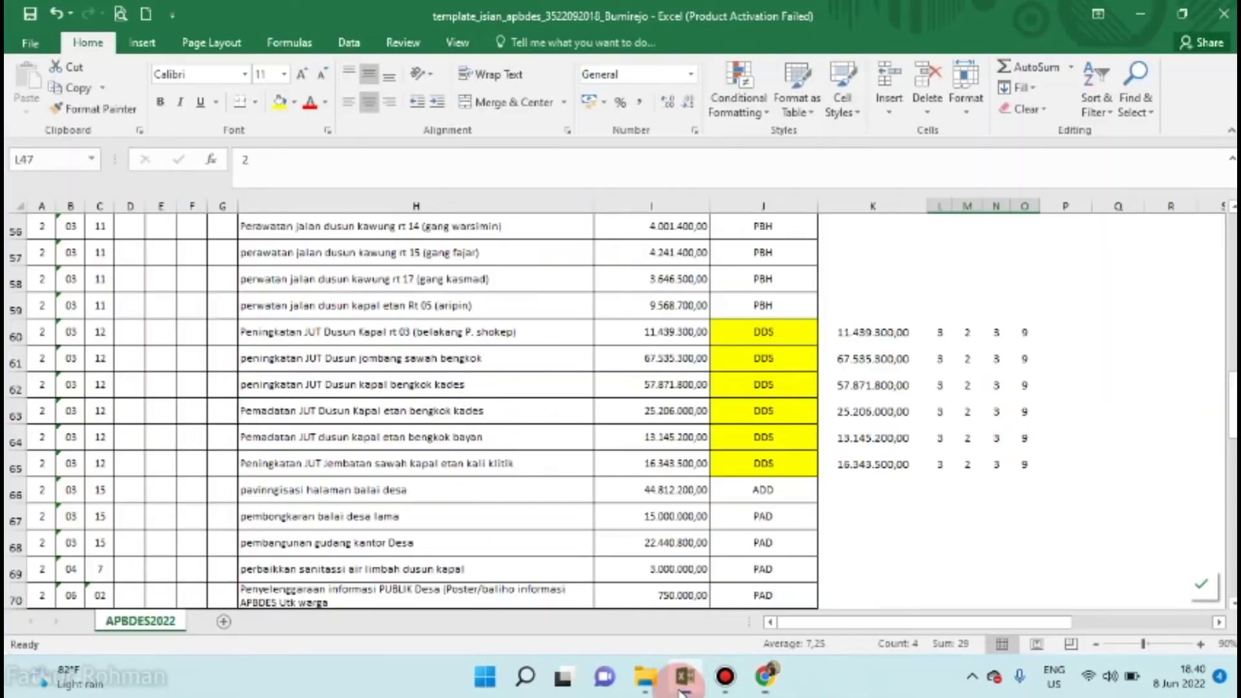
{"action": "left_click", "coordinate": [764, 677]}
{"action": "left_click", "coordinate": [1122, 258]}
{"action": "scroll", "coordinate": [1163, 387], "scroll_direction": "down", "scroll_amount": 3}
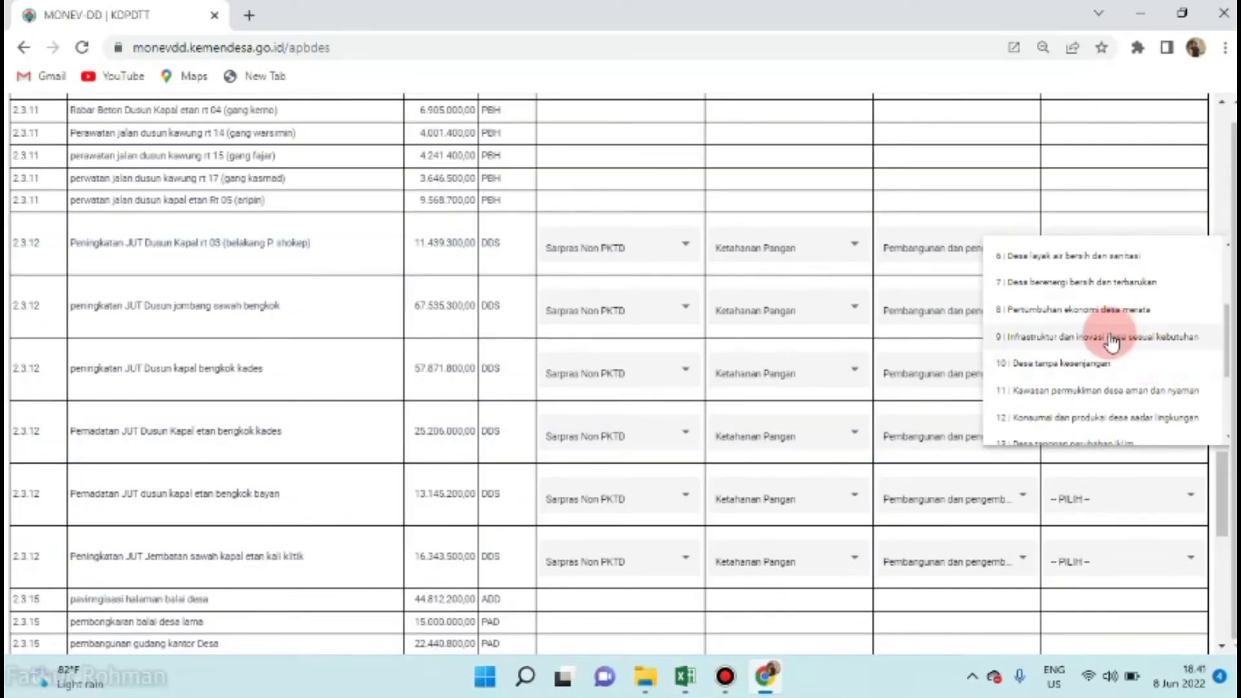
{"action": "left_click", "coordinate": [1113, 496]}
{"action": "left_click", "coordinate": [1109, 310]}
{"action": "scroll", "coordinate": [1220, 355], "scroll_direction": "down", "scroll_amount": 3}
{"action": "left_click", "coordinate": [1183, 423]}
{"action": "left_click", "coordinate": [1163, 374]}
{"action": "scroll", "coordinate": [1221, 410], "scroll_direction": "down", "scroll_amount": 3}
{"action": "left_click", "coordinate": [1208, 485]}
- Set the SDGs category of the remaining three 2.3.12 JUT expenditures to goal 9, Infrastruktur dan inovasi
{"action": "left_click", "coordinate": [1163, 436]}
{"action": "scroll", "coordinate": [1222, 472], "scroll_direction": "down", "scroll_amount": 3}
{"action": "left_click", "coordinate": [1135, 581]}
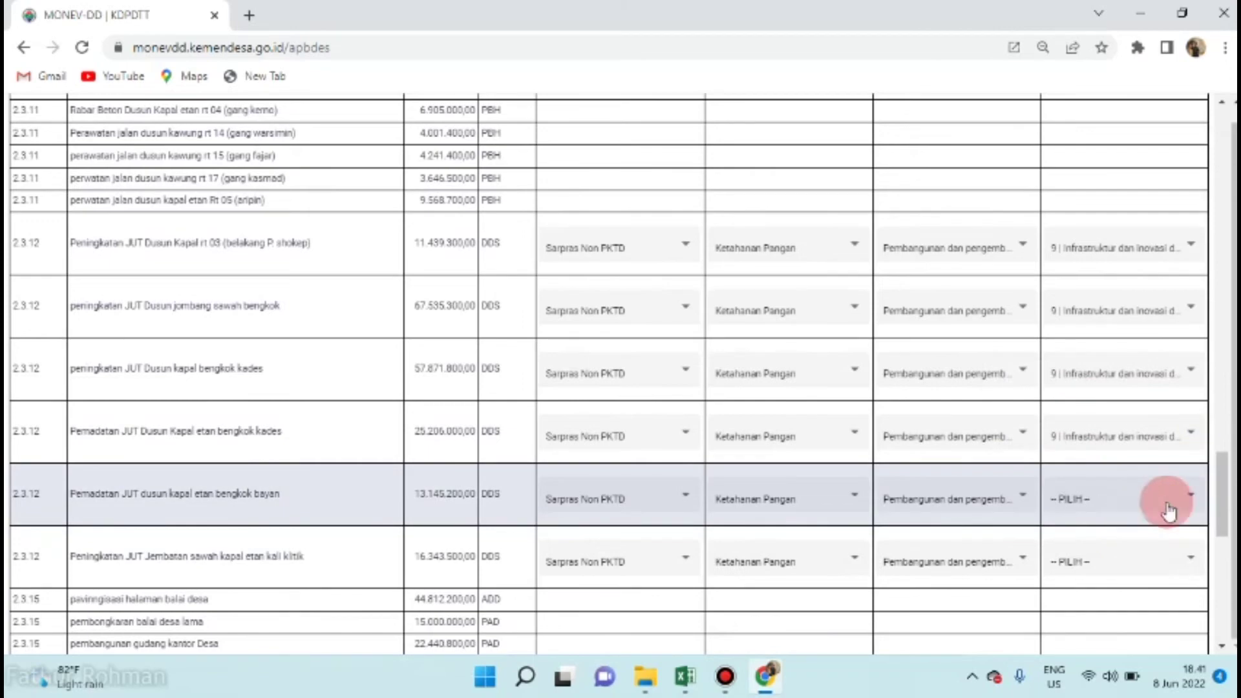
{"action": "left_click", "coordinate": [1136, 508]}
{"action": "scroll", "coordinate": [1228, 411], "scroll_direction": "down", "scroll_amount": 3}
{"action": "left_click", "coordinate": [1177, 416]}
{"action": "left_click", "coordinate": [1136, 562]}
{"action": "scroll", "coordinate": [1221, 465], "scroll_direction": "down", "scroll_amount": 3}
{"action": "left_click", "coordinate": [1183, 482]}
- Using the Excel codes, classify the 2.6.91 internet network expenditure as Non Sarpras Non PKTD with Pepres 104/2021 category Lainnya
{"action": "scroll", "coordinate": [1231, 543], "scroll_direction": "down", "scroll_amount": 5}
{"action": "key", "text": "alt+Tab"}
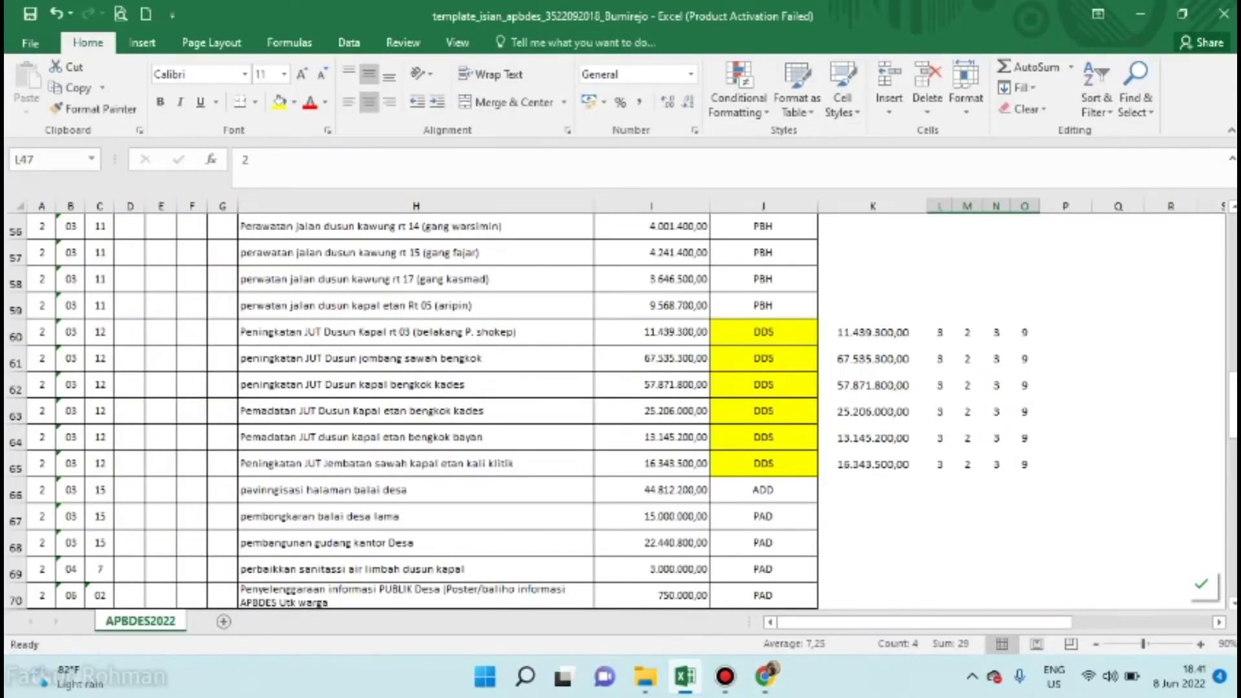
{"action": "scroll", "coordinate": [1228, 597], "scroll_direction": "down", "scroll_amount": 2}
{"action": "key", "text": "alt+Tab"}
{"action": "left_click", "coordinate": [617, 389]}
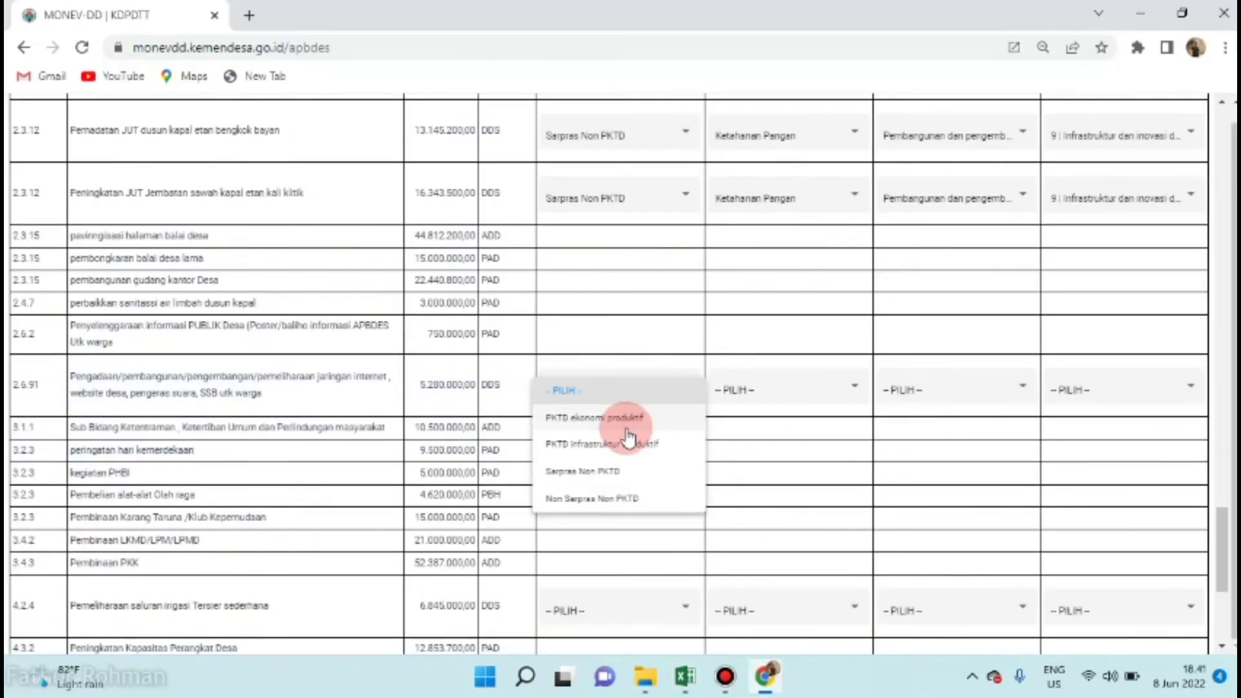
{"action": "left_click", "coordinate": [598, 498]}
{"action": "left_click", "coordinate": [776, 402]}
{"action": "left_click", "coordinate": [753, 522]}
- For the 2.6.91 expenditure, set the third category to Pengelolaan Teknologi Informasi dan Komunikasi and SDGs to goal 9, per the Excel codes
{"action": "key", "text": "alt+Tab"}
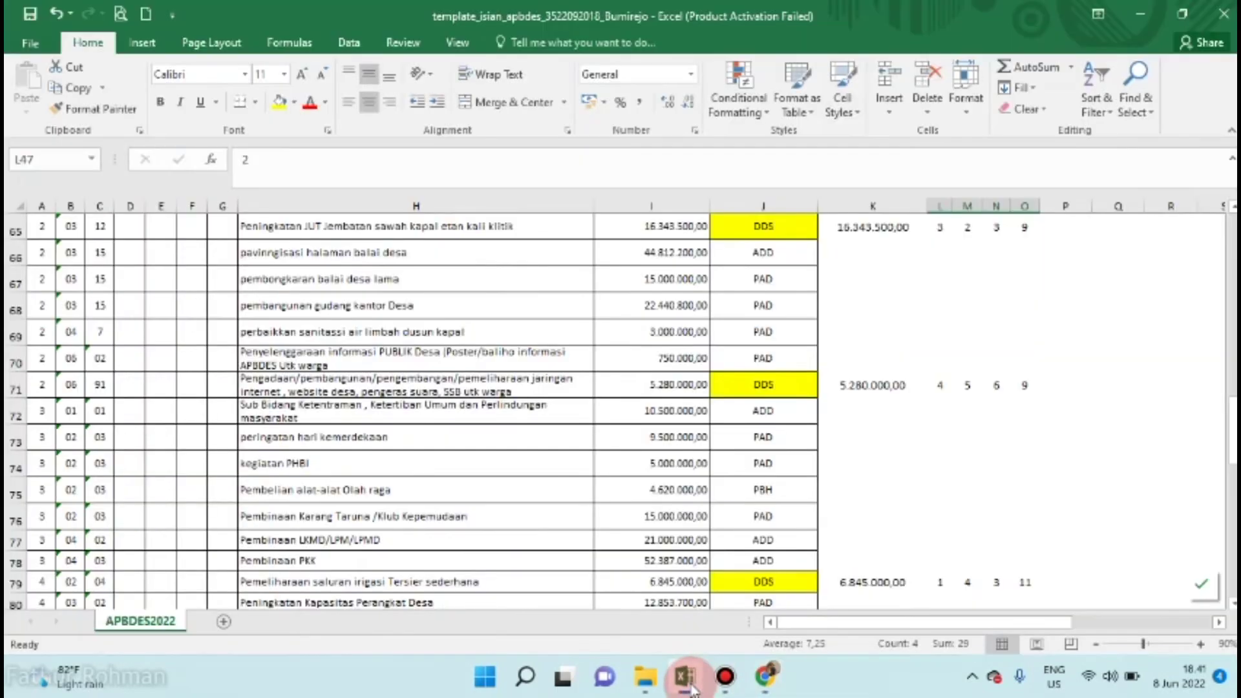
{"action": "key", "text": "alt+Tab"}
{"action": "left_click", "coordinate": [946, 395]}
{"action": "left_click", "coordinate": [981, 552]}
{"action": "left_click", "coordinate": [1136, 407]}
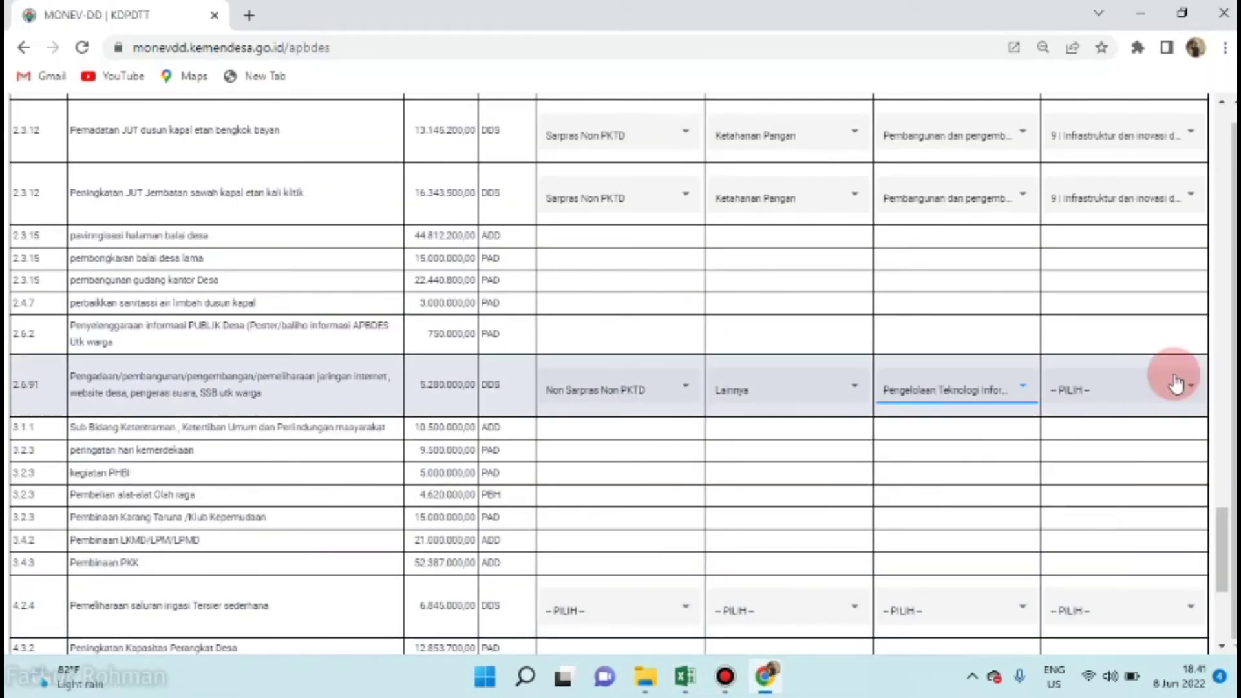
{"action": "scroll", "coordinate": [1224, 506], "scroll_direction": "down", "scroll_amount": 2}
{"action": "left_click", "coordinate": [1152, 550]}
- Using the Excel codes, classify 4.2.4 irrigation as PKTD ekonomi produktif, and 5.1.1 PPKM and 5.3.1 BLT-DESA as Non Sarpras Non PKTD
{"action": "scroll", "coordinate": [1154, 556], "scroll_direction": "down", "scroll_amount": 4}
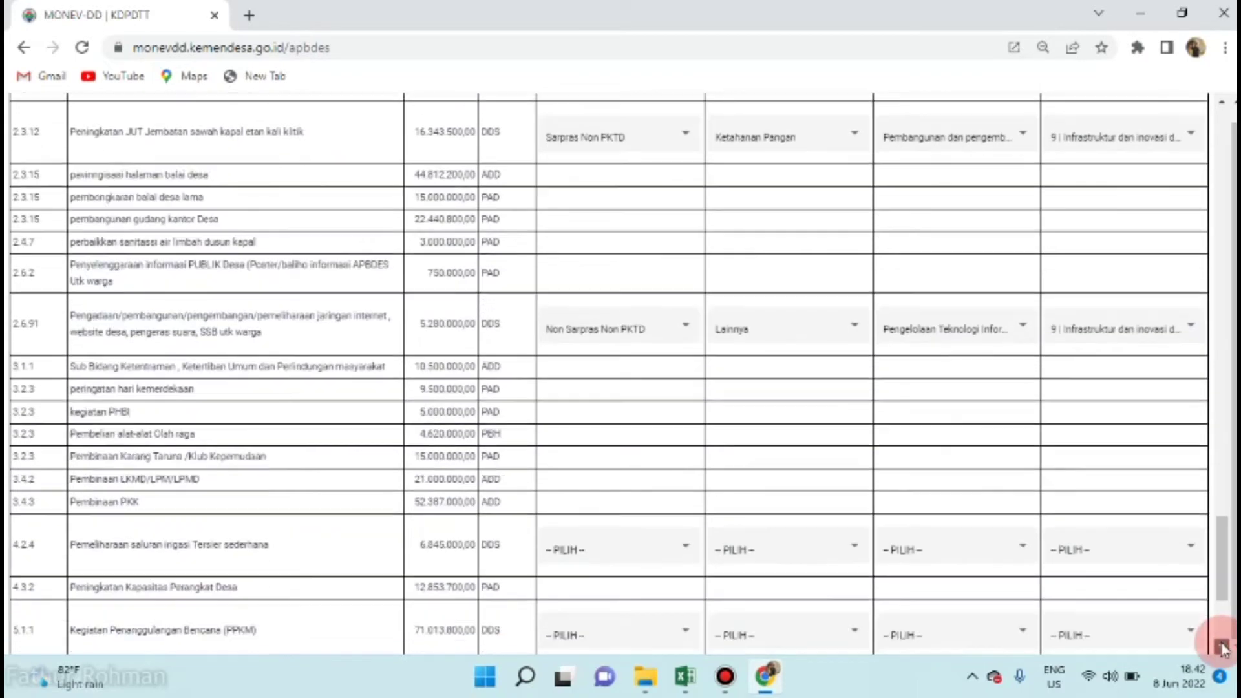
{"action": "key", "text": "alt+Tab"}
{"action": "scroll", "coordinate": [1202, 585], "scroll_direction": "down", "scroll_amount": 5}
{"action": "left_click", "coordinate": [765, 675]}
{"action": "left_click", "coordinate": [673, 302]}
{"action": "left_click", "coordinate": [625, 335]}
{"action": "left_click", "coordinate": [604, 386]}
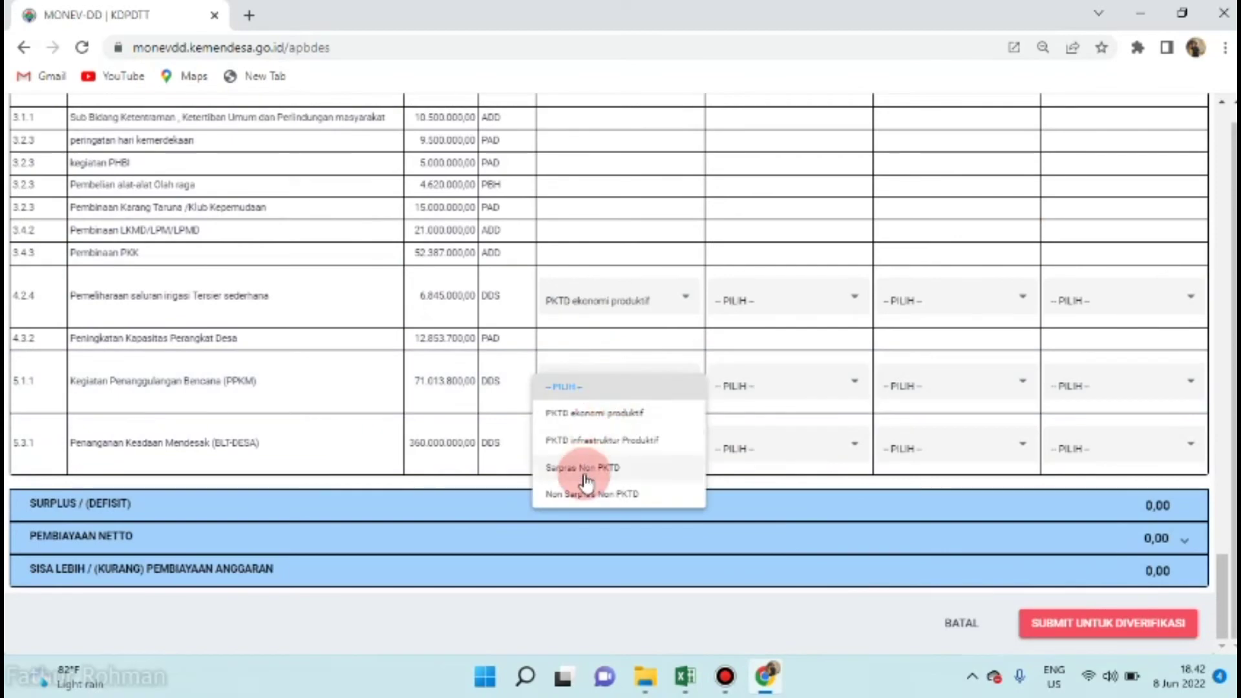
{"action": "left_click", "coordinate": [589, 495]}
{"action": "left_click", "coordinate": [608, 449]}
{"action": "left_click", "coordinate": [585, 554]}
- Using the Excel codes, set the Pepres 104/2021 category to Prioritas Strategis Nasional for 4.2.4, Covid-19 for 5.1.1 and BLT for 5.3.1
{"action": "left_click", "coordinate": [685, 677]}
{"action": "left_click", "coordinate": [765, 677]}
{"action": "left_click", "coordinate": [756, 310]}
{"action": "left_click", "coordinate": [743, 411]}
{"action": "left_click", "coordinate": [836, 387]}
{"action": "left_click", "coordinate": [738, 468]}
{"action": "left_click", "coordinate": [748, 448]}
{"action": "left_click", "coordinate": [743, 476]}
- Using the Excel codes, set the third category to Pembangunan dan pengembangan usaha ekonomi for 4.2.4 and Desa aman Covid for 5.1.1
{"action": "left_click", "coordinate": [693, 682]}
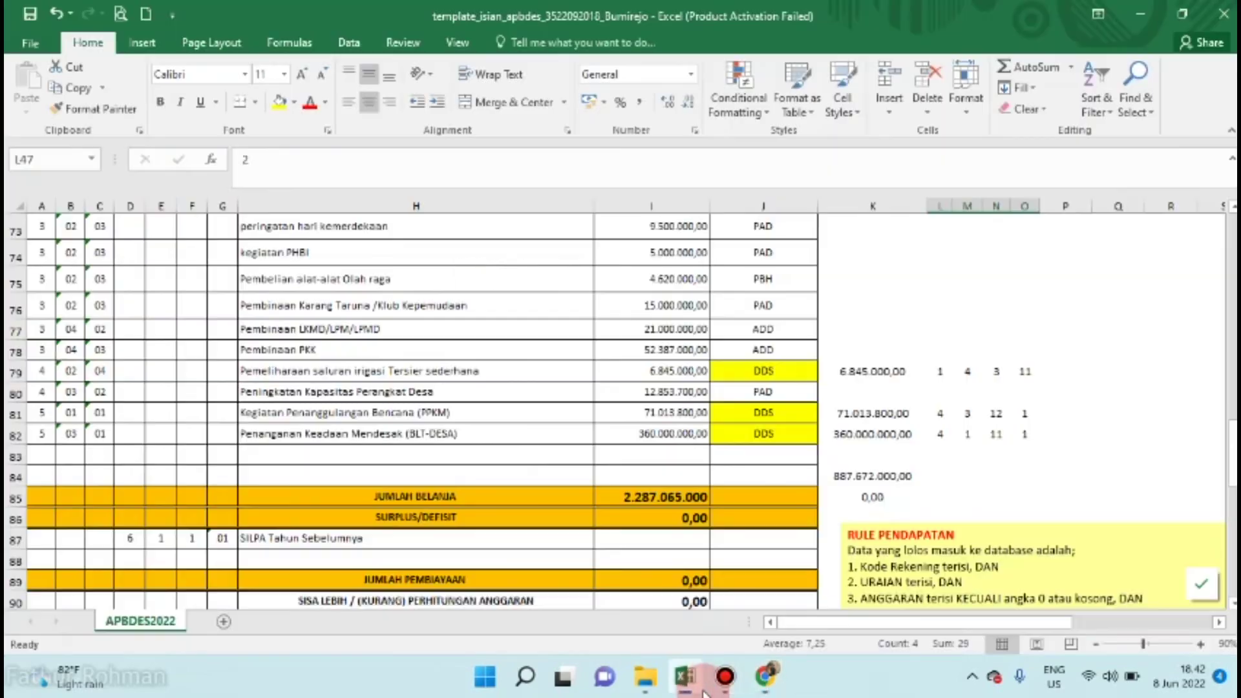
{"action": "left_click", "coordinate": [764, 677]}
{"action": "left_click", "coordinate": [937, 301]}
{"action": "left_click", "coordinate": [931, 381]}
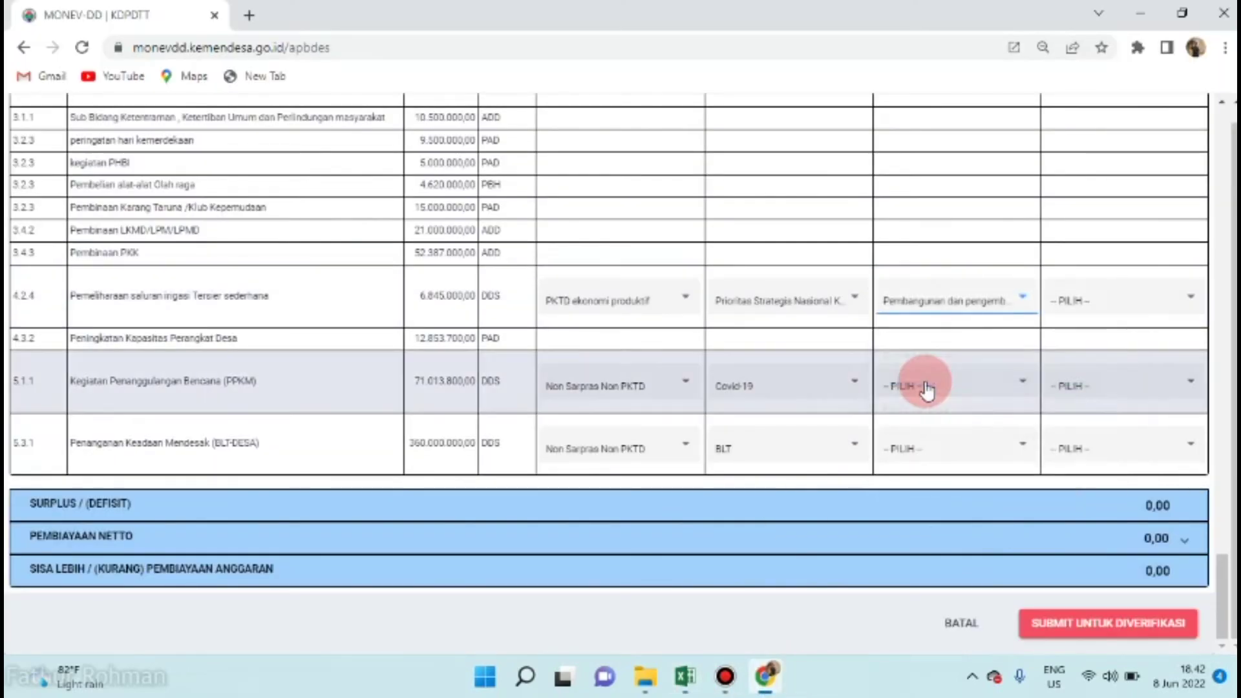
{"action": "left_click", "coordinate": [922, 388]}
{"action": "scroll", "coordinate": [1099, 517], "scroll_direction": "down", "scroll_amount": 3}
{"action": "left_click", "coordinate": [942, 545]}
- Set the third category of the 5.3.1 BLT-DESA expenditure to the Mitigasi dan penangganan option
{"action": "left_click", "coordinate": [950, 445]}
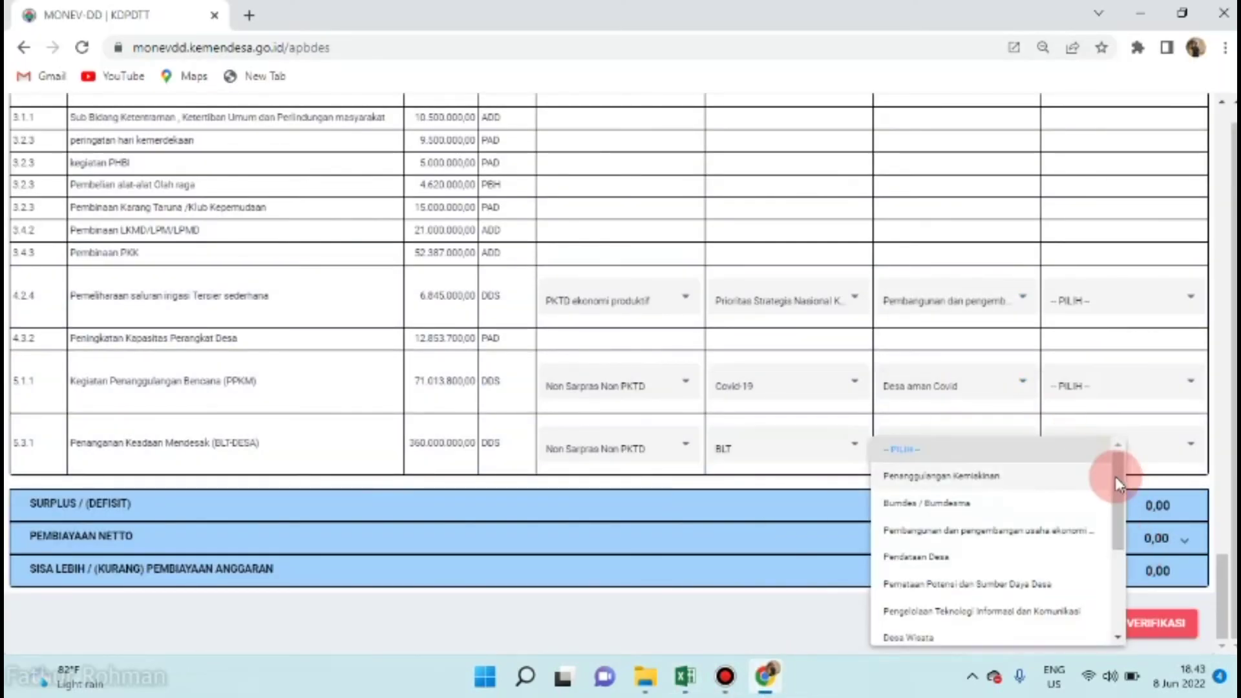
{"action": "scroll", "coordinate": [1034, 550], "scroll_direction": "down", "scroll_amount": 3}
{"action": "left_click", "coordinate": [985, 596]}
{"action": "left_click", "coordinate": [993, 463]}
{"action": "mouse_move", "coordinate": [1114, 457]}
{"action": "left_mouse_down"}
{"action": "mouse_move", "coordinate": [1103, 355]}
{"action": "mouse_move", "coordinate": [1119, 471]}
{"action": "left_mouse_up"}
{"action": "left_click", "coordinate": [1160, 422]}
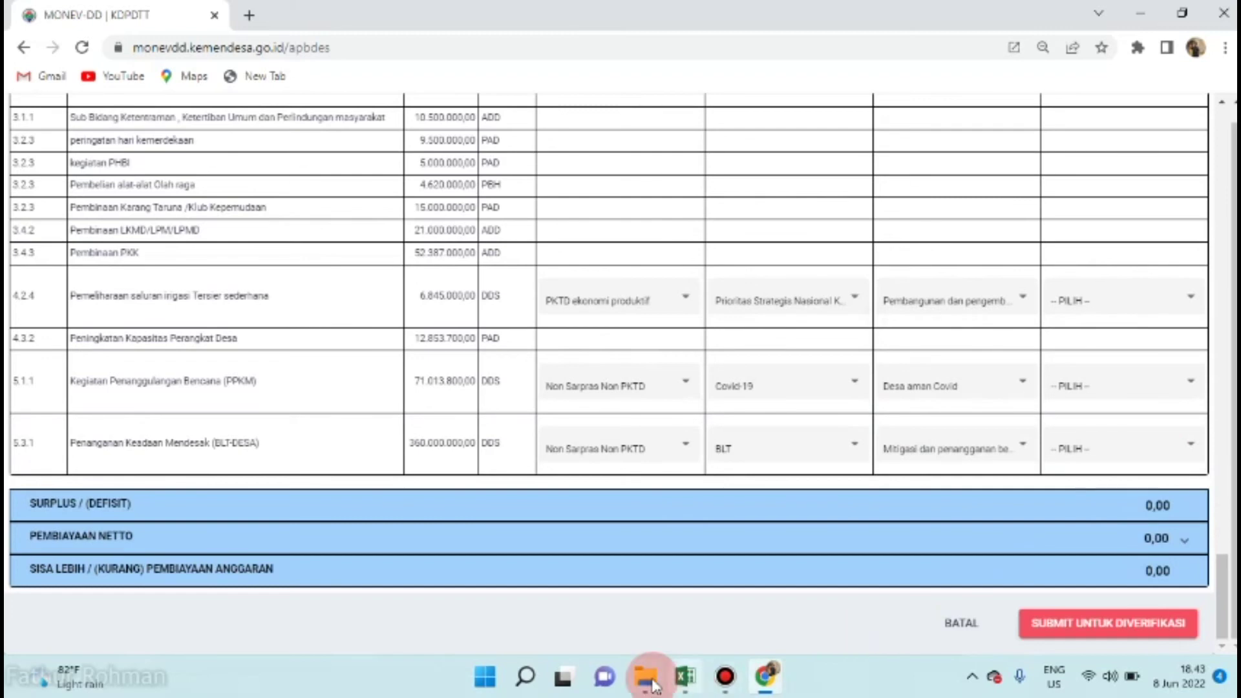
- Using the Excel codes, set the SDGs category to goal 11, Kawasan permukiman, for 4.2.4 and goal 1, Desa tanpa Kemiskinan, for 5.1.1 and 5.3.1
{"action": "left_click", "coordinate": [685, 677]}
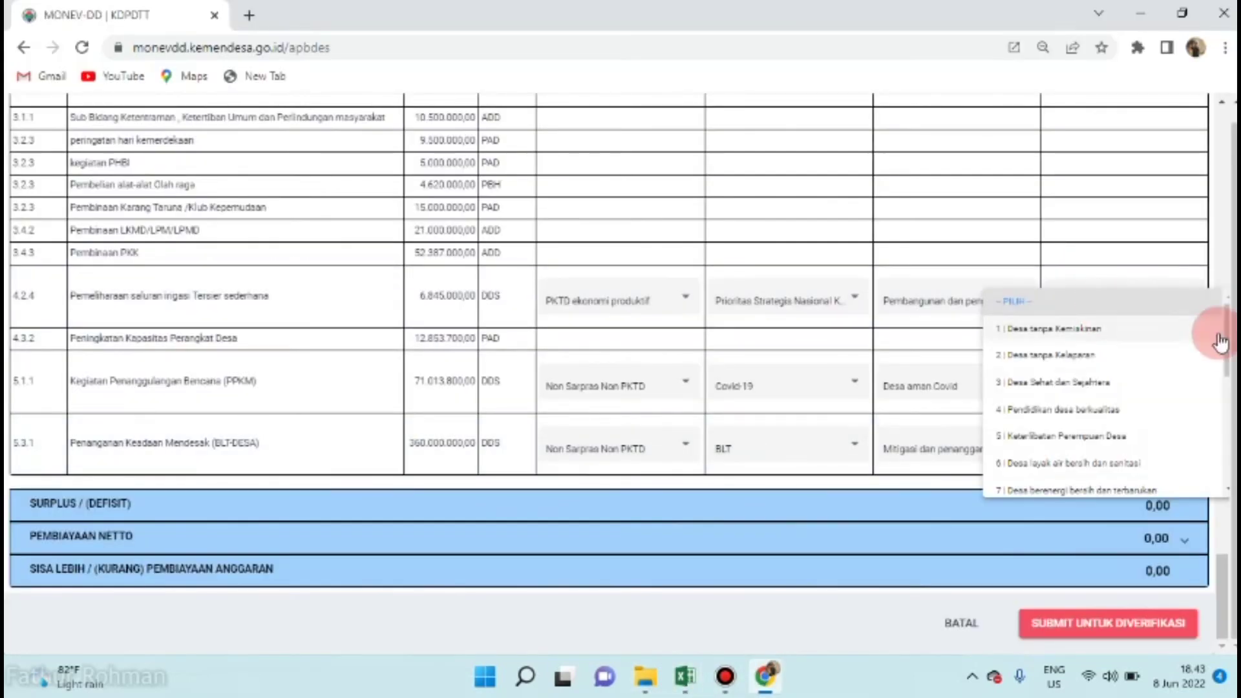
{"action": "scroll", "coordinate": [1210, 521], "scroll_direction": "down", "scroll_amount": 5}
{"action": "left_click", "coordinate": [1050, 317]}
{"action": "left_click", "coordinate": [1040, 386]}
{"action": "left_click", "coordinate": [1032, 416]}
{"action": "left_click", "coordinate": [1099, 449]}
{"action": "left_click", "coordinate": [1050, 476]}
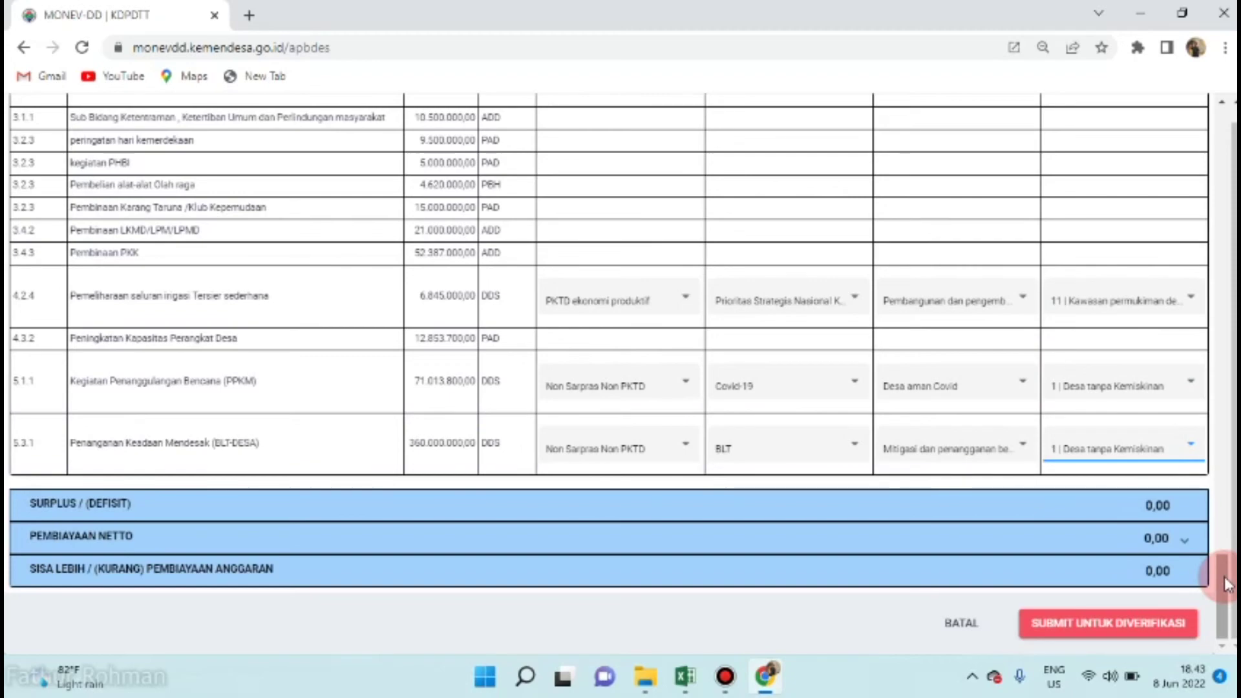
- Review the classifications across the whole expenditure table, submit the 2022 APBDes for verification and confirm the submission
{"action": "left_click_drag", "start_coordinate": [1228, 586], "coordinate": [1213, 313]}
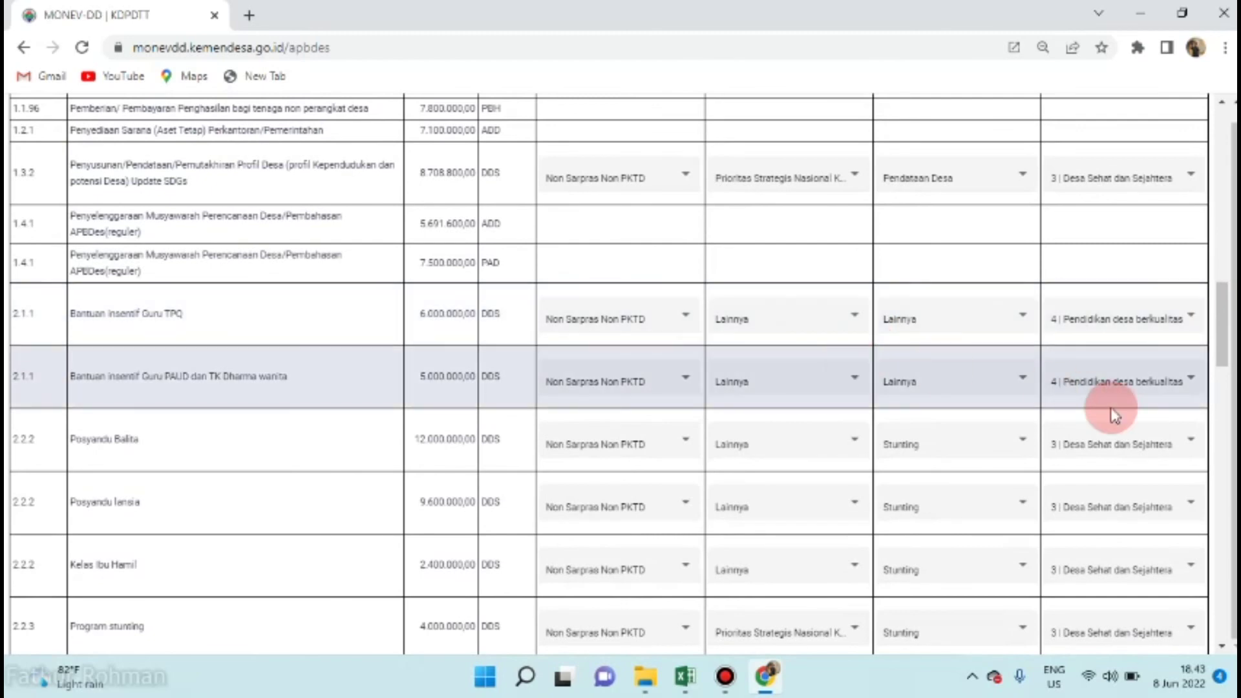
{"action": "left_click_drag", "start_coordinate": [1226, 351], "coordinate": [1225, 424]}
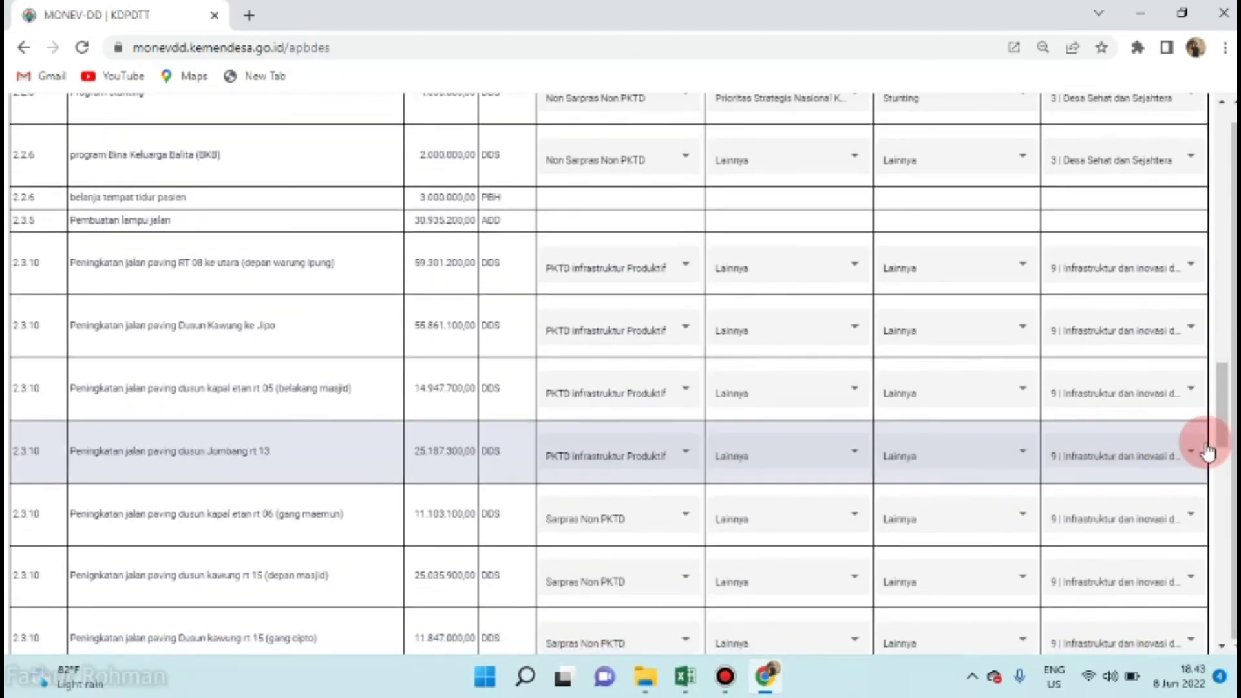
{"action": "left_click_drag", "start_coordinate": [1222, 429], "coordinate": [1228, 653]}
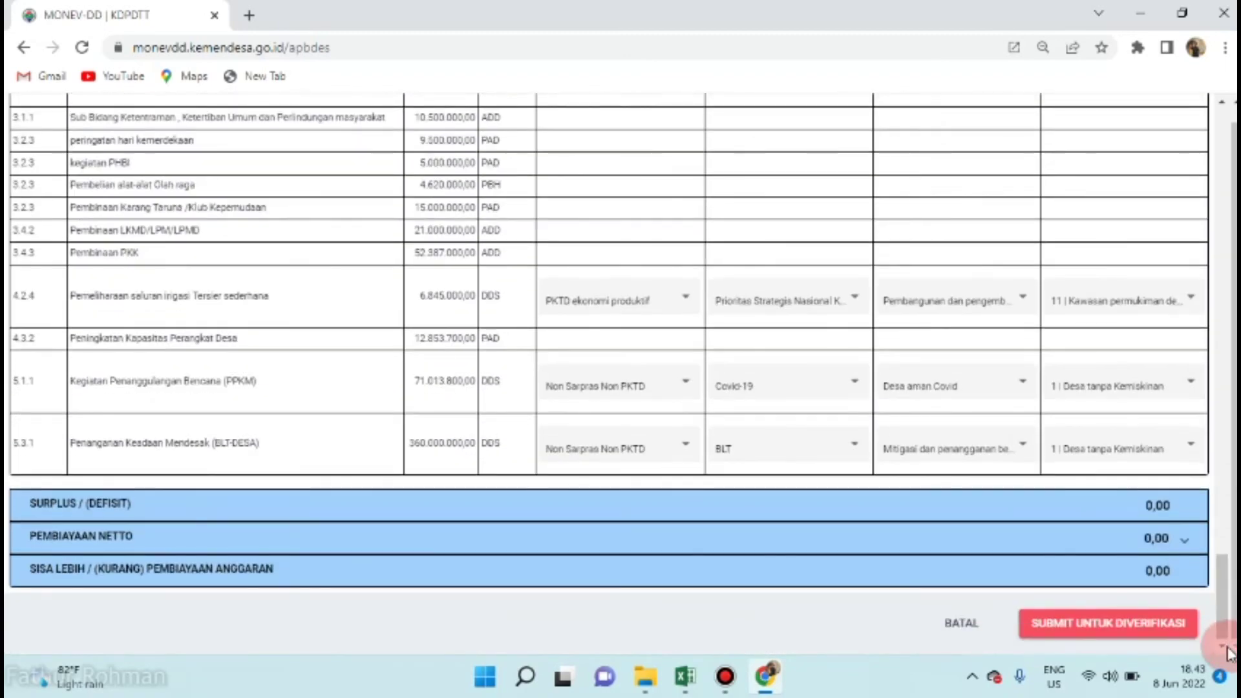
{"action": "left_click", "coordinate": [1109, 637]}
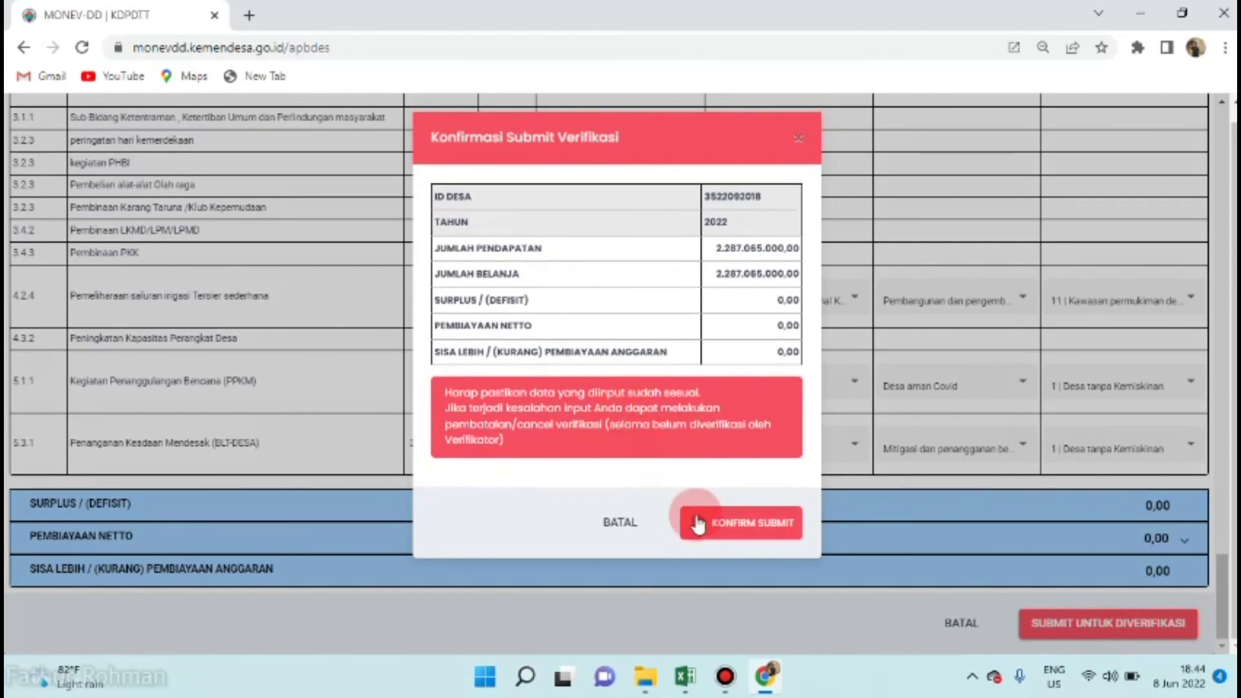
{"action": "left_click", "coordinate": [709, 531]}
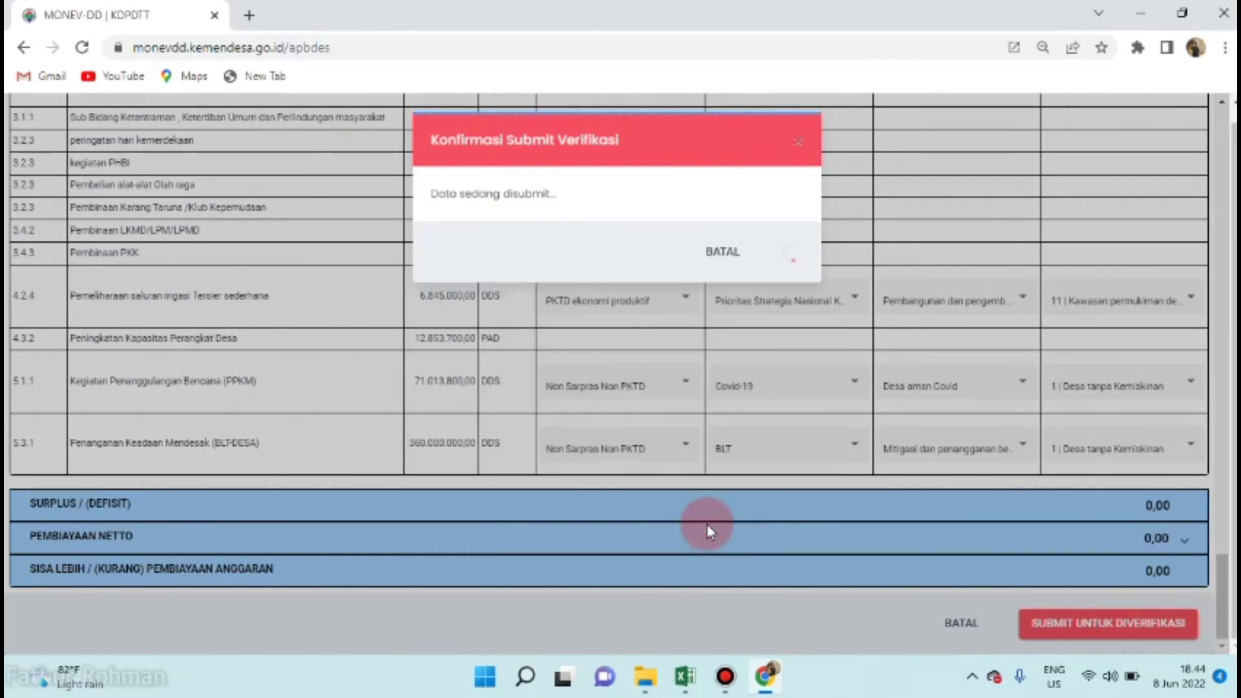